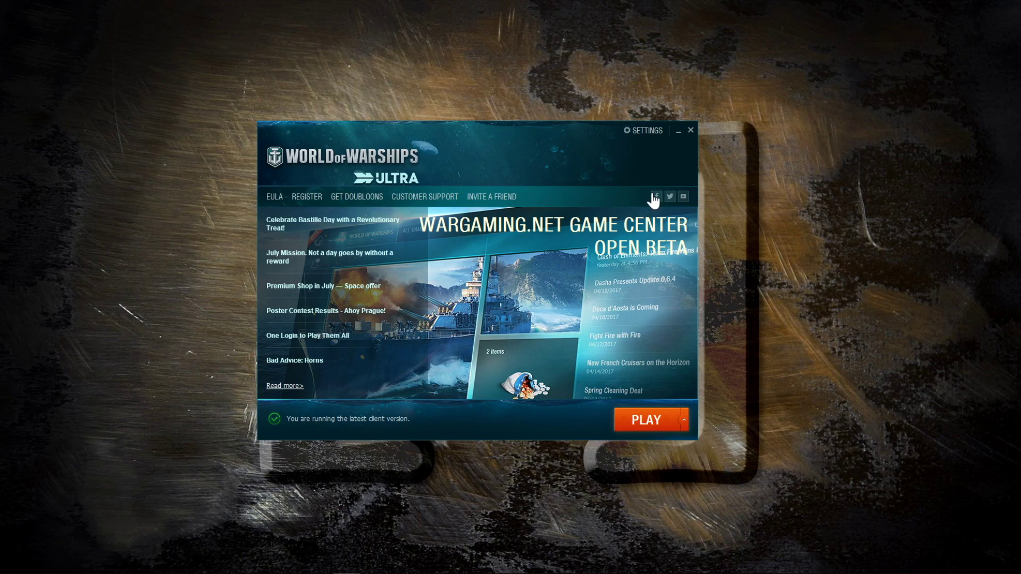
Close the World of Warships launcher to reveal the worldofwarships.eu news page
{"action": "left_click", "coordinate": [690, 131]}
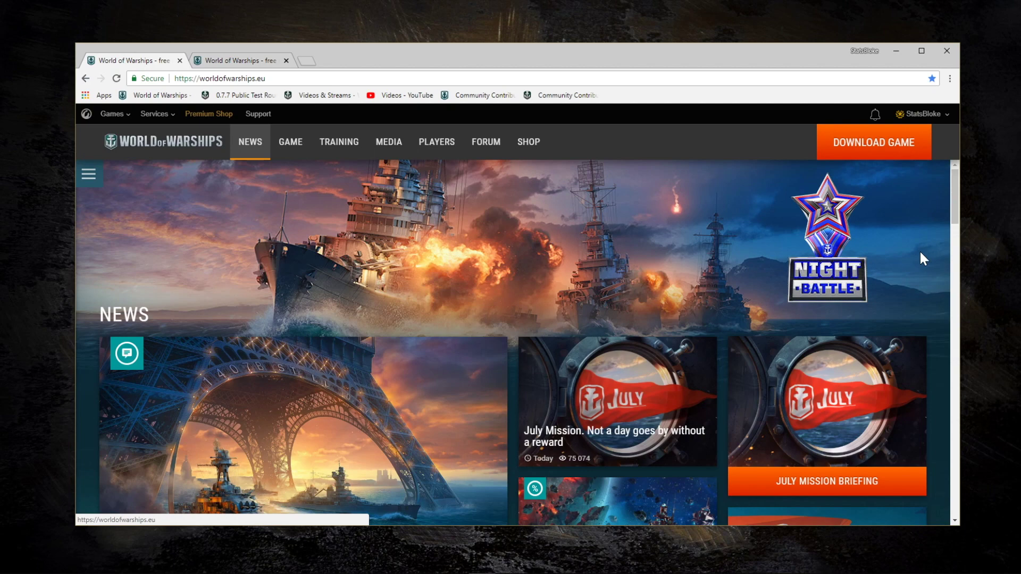
Scroll down the news page and open the 'One Login to Play Them All' article
{"action": "scroll", "coordinate": [924, 253], "scroll_direction": "down", "scroll_amount": 6}
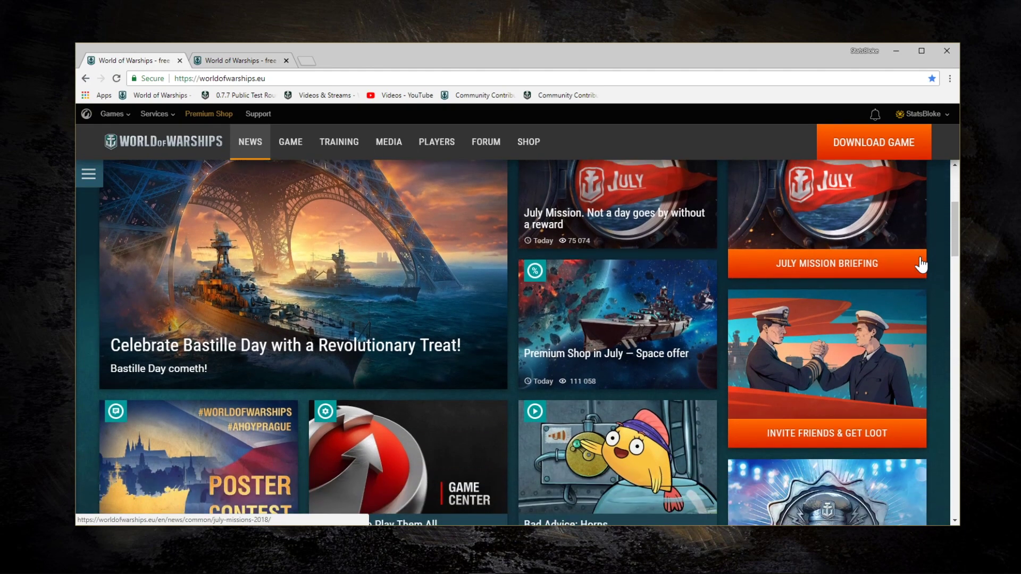
{"action": "scroll", "coordinate": [921, 265], "scroll_direction": "down", "scroll_amount": 1}
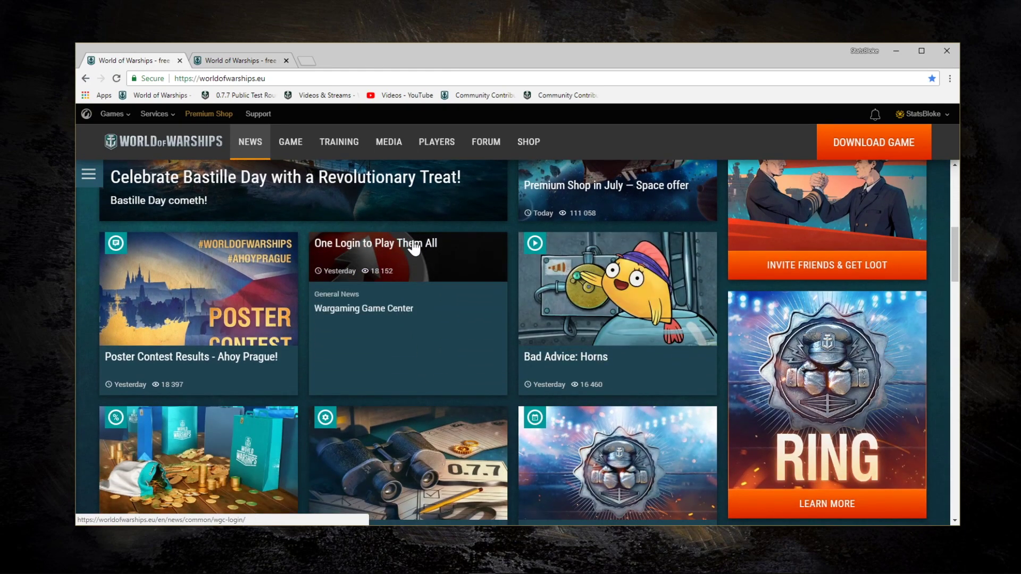
{"action": "left_click", "coordinate": [405, 255]}
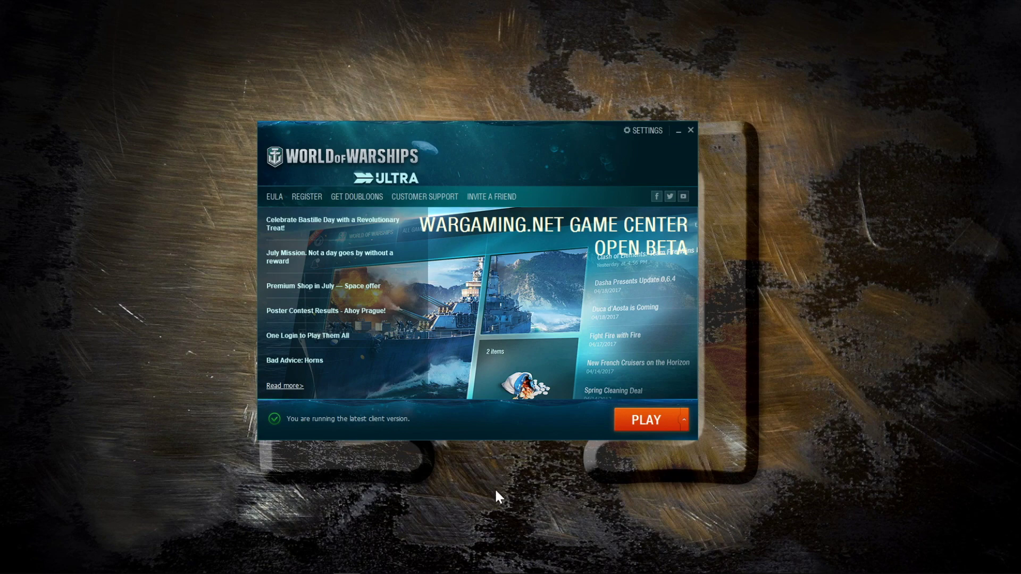
Close the launcher again to get back to the worldofwarships.eu news homepage
{"action": "left_click", "coordinate": [691, 130]}
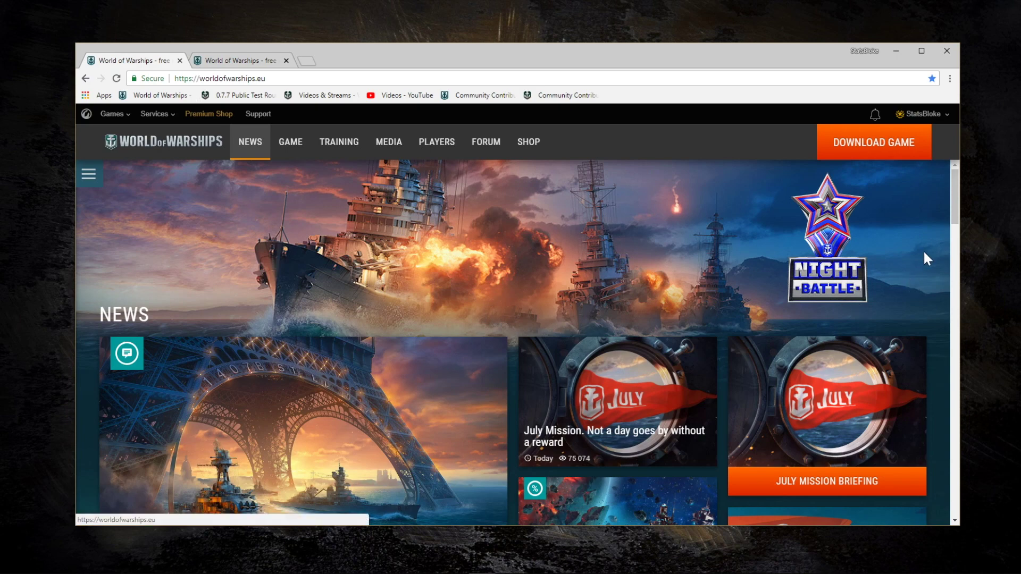
Open the 'One Login to Play Them All' article and download the Game Center installer from its bottom
{"action": "scroll", "coordinate": [924, 253], "scroll_direction": "down", "scroll_amount": 6}
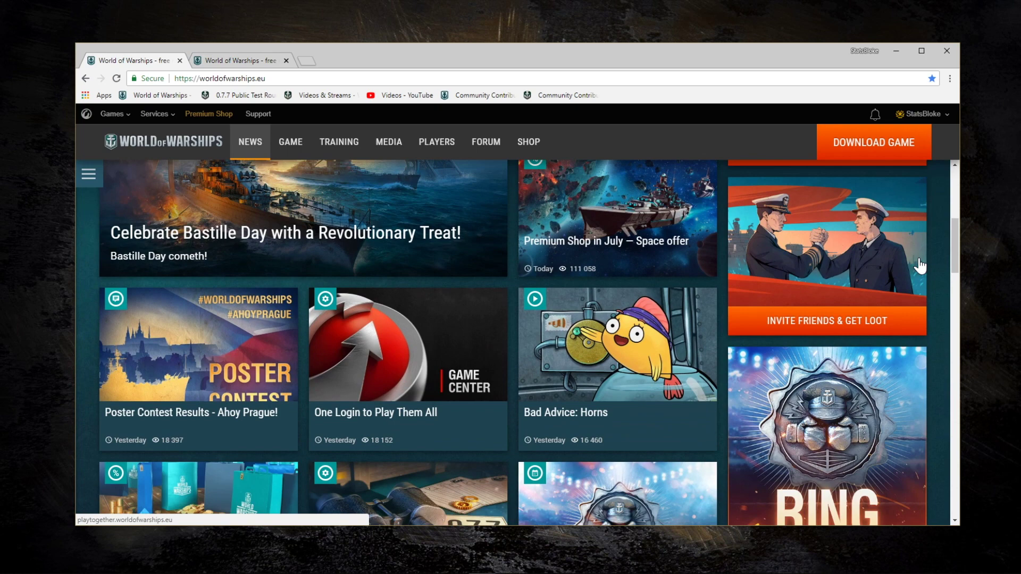
{"action": "scroll", "coordinate": [920, 265], "scroll_direction": "down", "scroll_amount": 1}
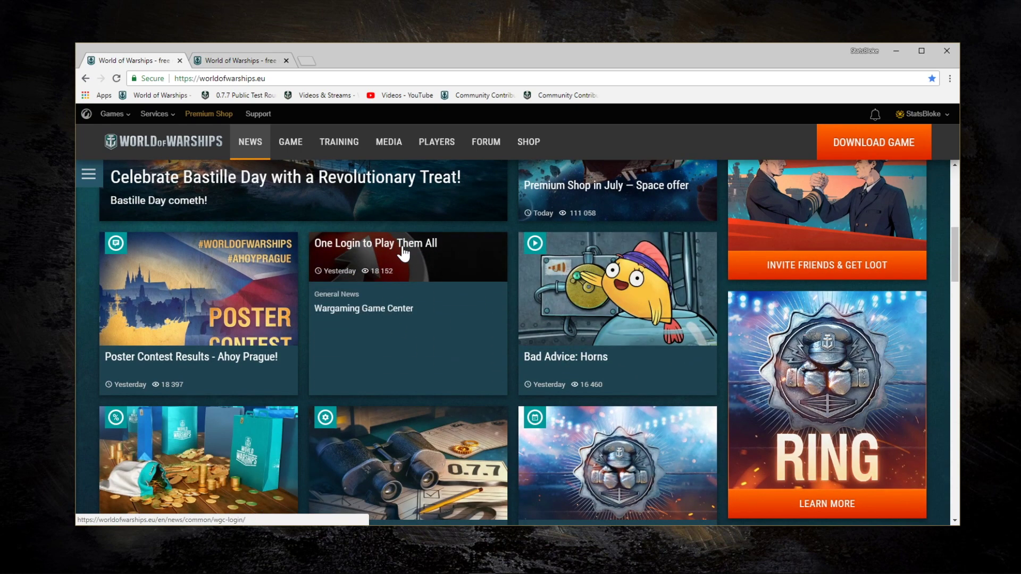
{"action": "left_click", "coordinate": [402, 254]}
{"action": "scroll", "coordinate": [700, 375], "scroll_direction": "down", "scroll_amount": 5}
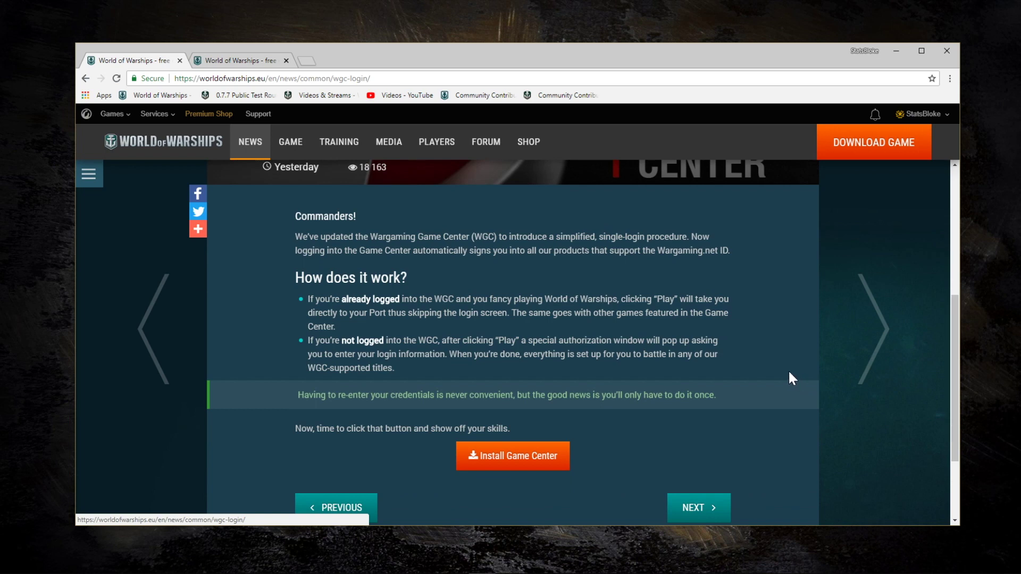
{"action": "scroll", "coordinate": [787, 369], "scroll_direction": "down", "scroll_amount": 2}
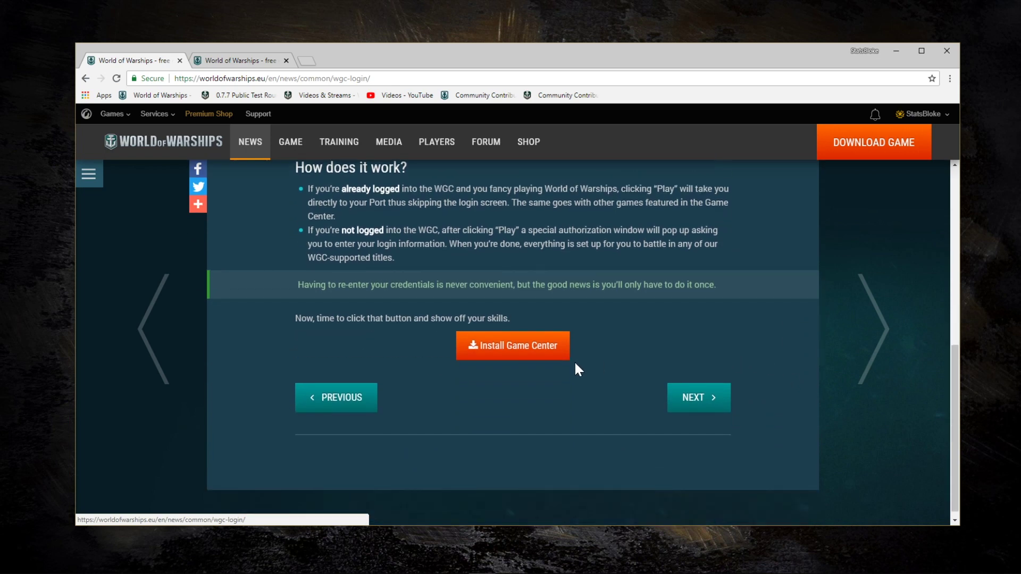
{"action": "left_click", "coordinate": [502, 351]}
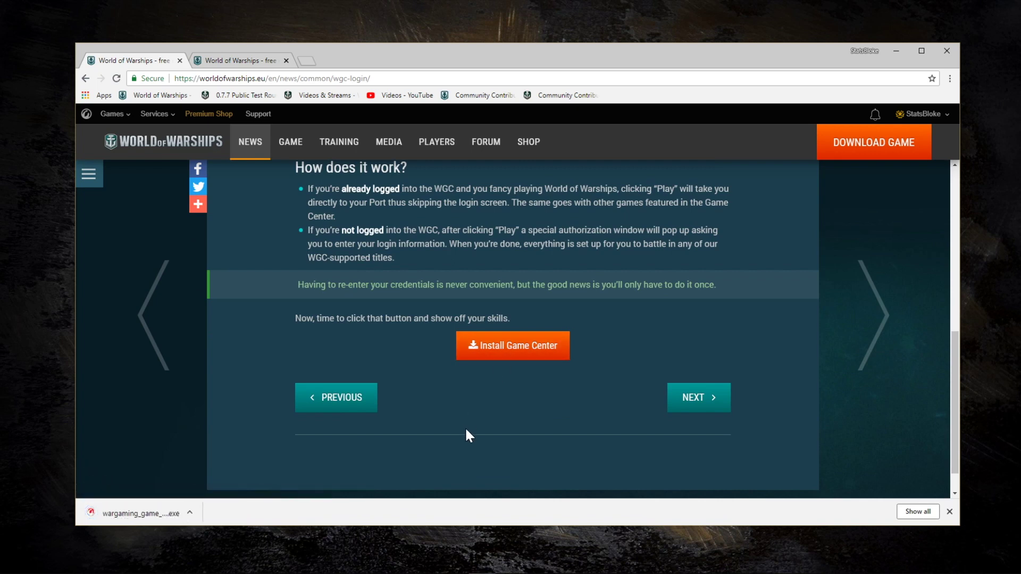
Run the downloaded Game Center installer and continue with English as the installation language
{"action": "left_click", "coordinate": [134, 517]}
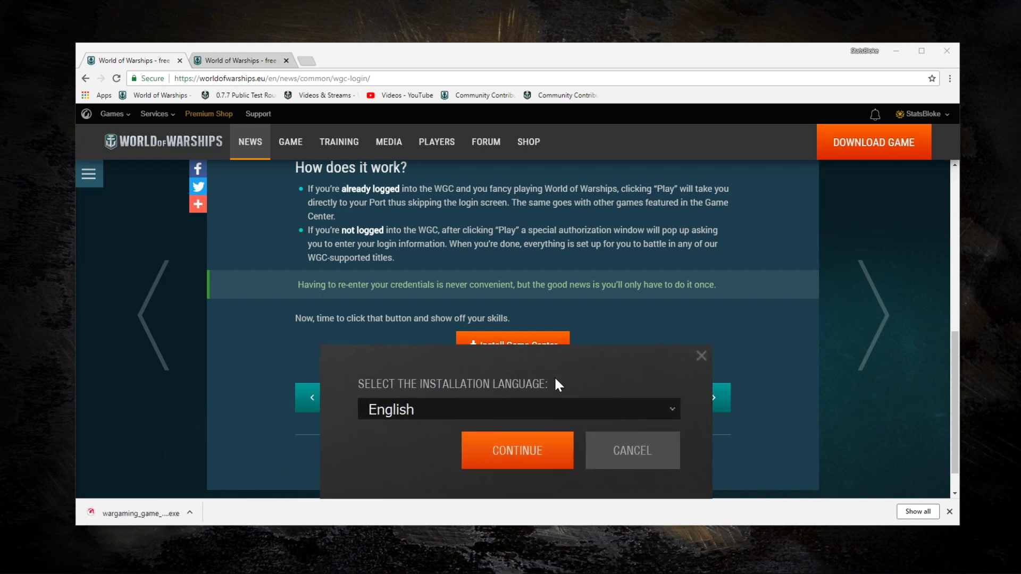
{"action": "left_click", "coordinate": [525, 453]}
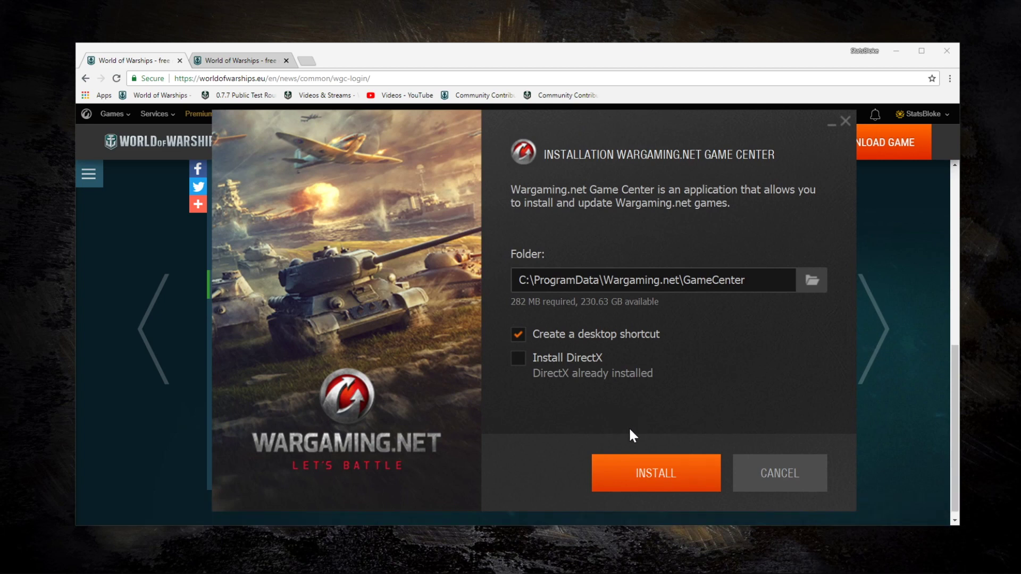
Install Game Center, then import both detected clients: World of Warships and World of Warships PT
{"action": "left_click", "coordinate": [658, 481]}
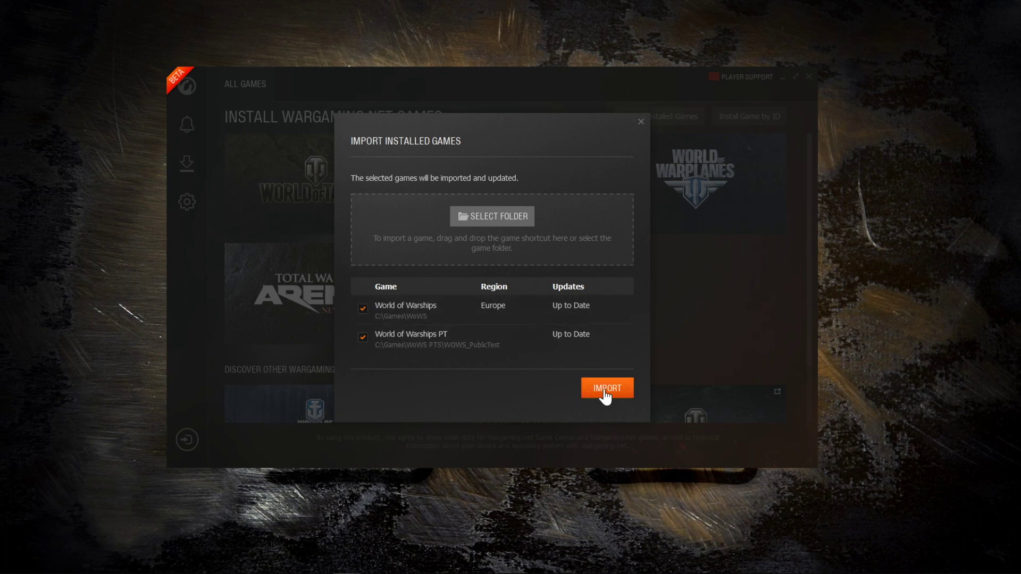
{"action": "left_click", "coordinate": [604, 395]}
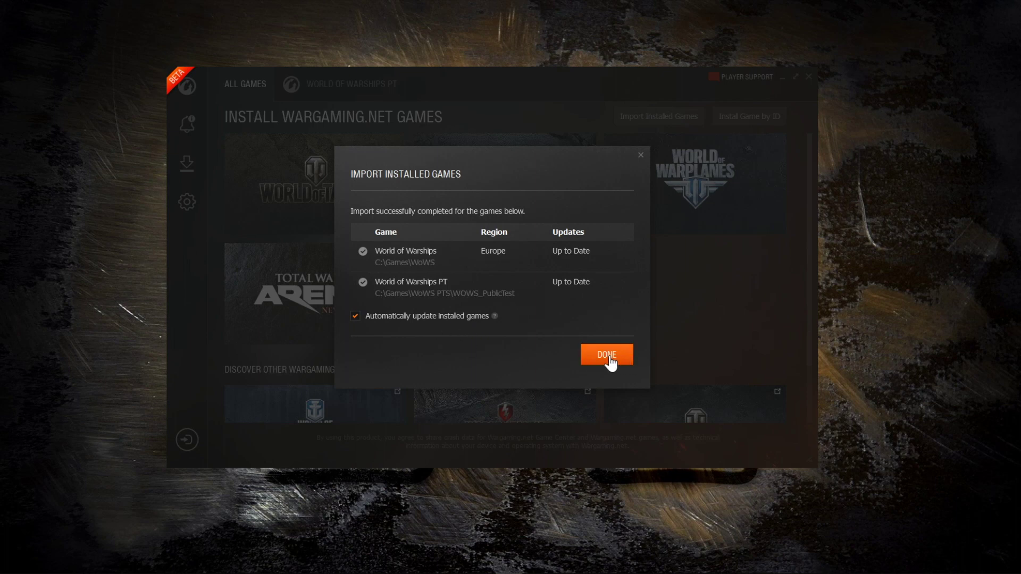
Dismiss the import summary and log in to an existing Europe-region account with its email and password
{"action": "left_click", "coordinate": [610, 359]}
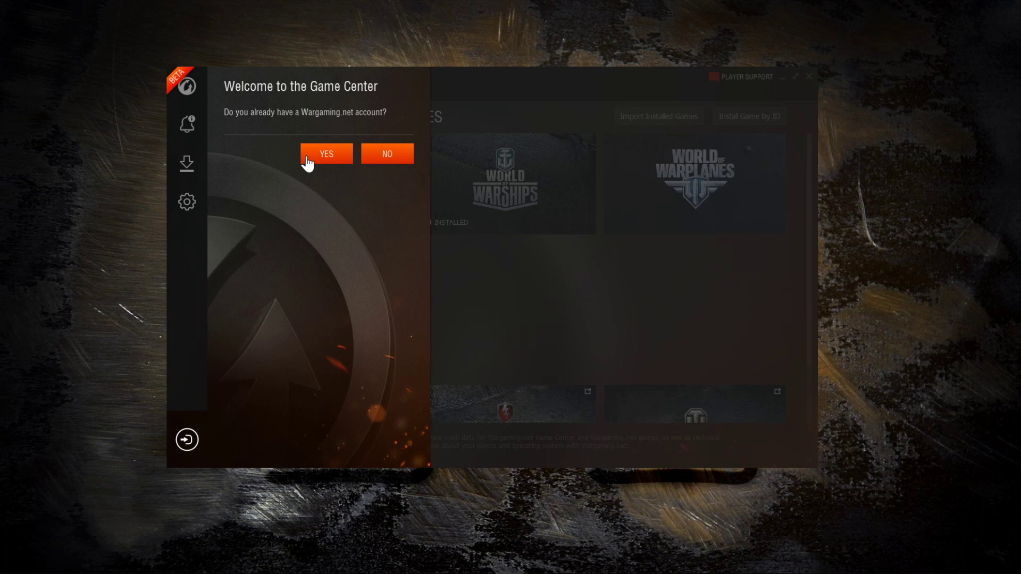
{"action": "left_click", "coordinate": [335, 155]}
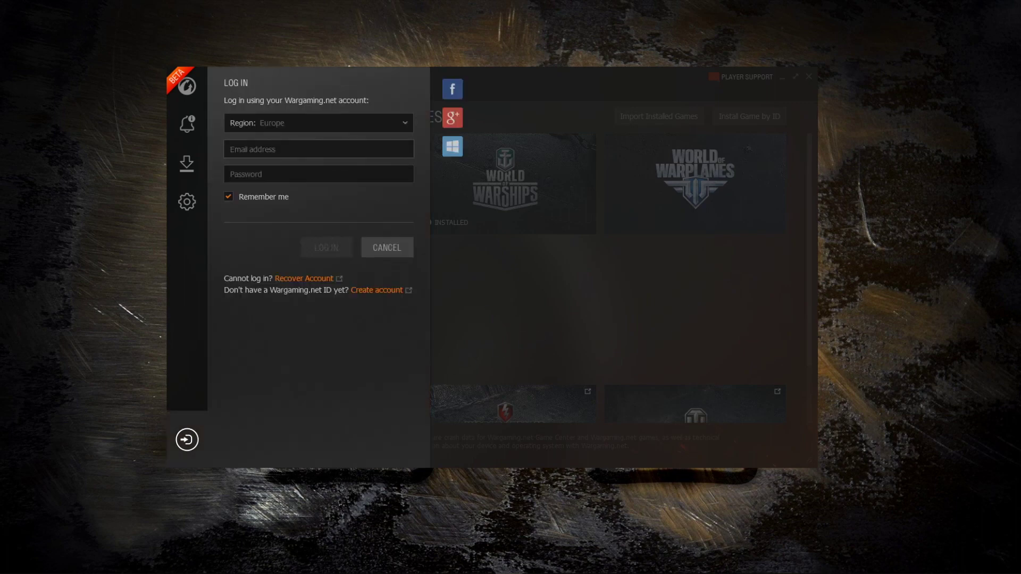
{"action": "left_click", "coordinate": [366, 125]}
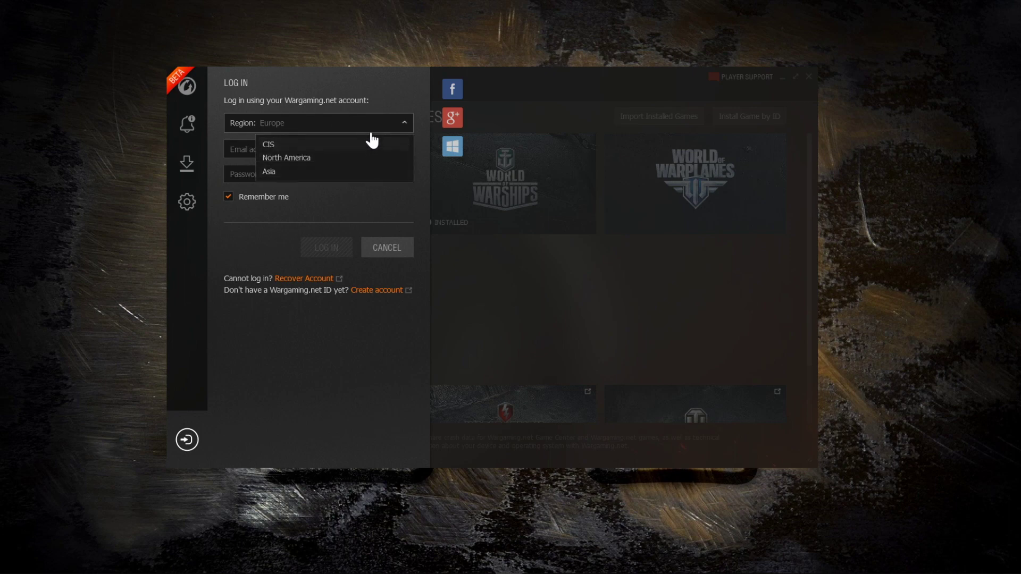
{"action": "left_click", "coordinate": [372, 134]}
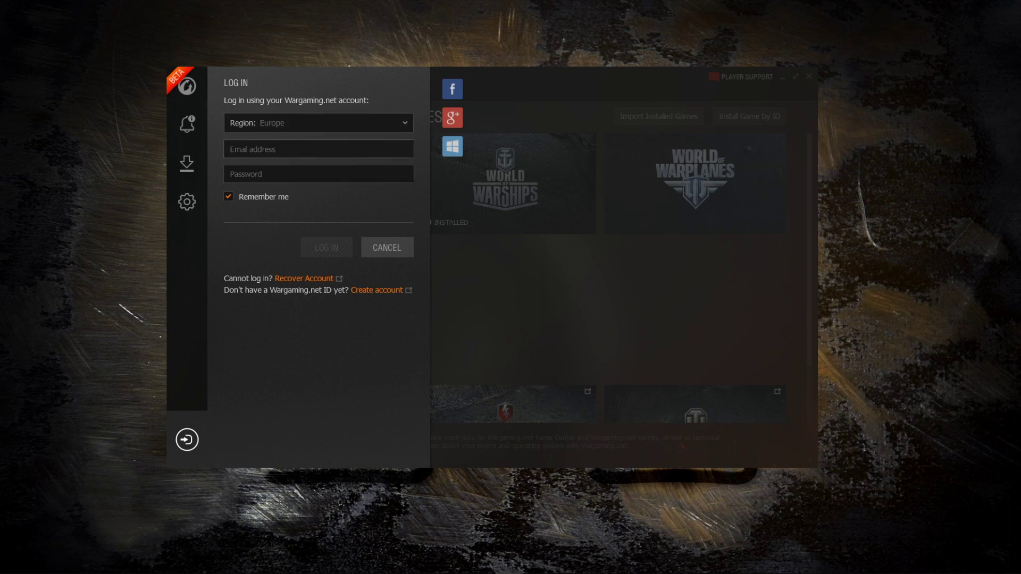
{"action": "type", "text": "username"}
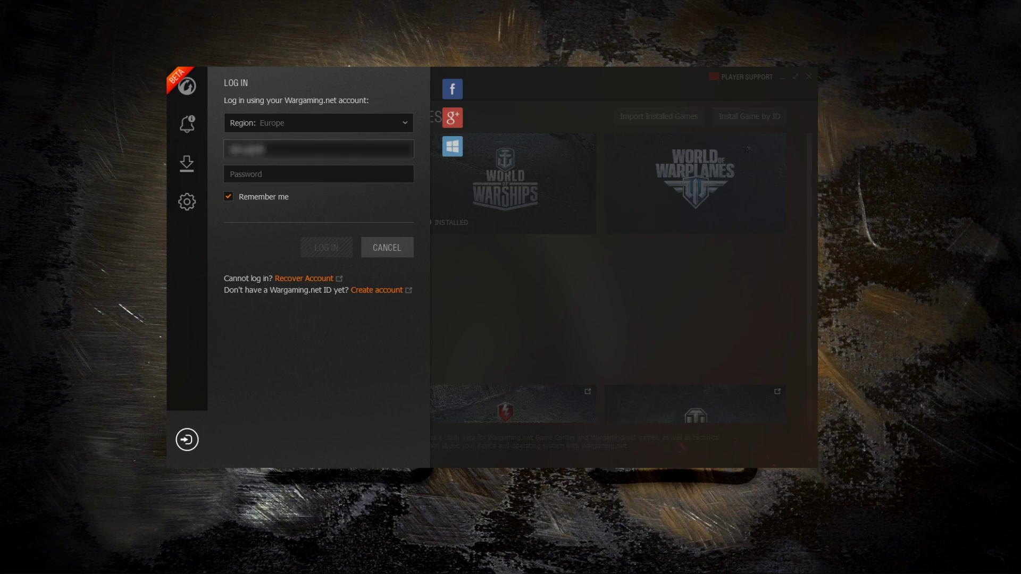
{"action": "type", "text": "@gmail.com"}
{"action": "key", "text": "Tab"}
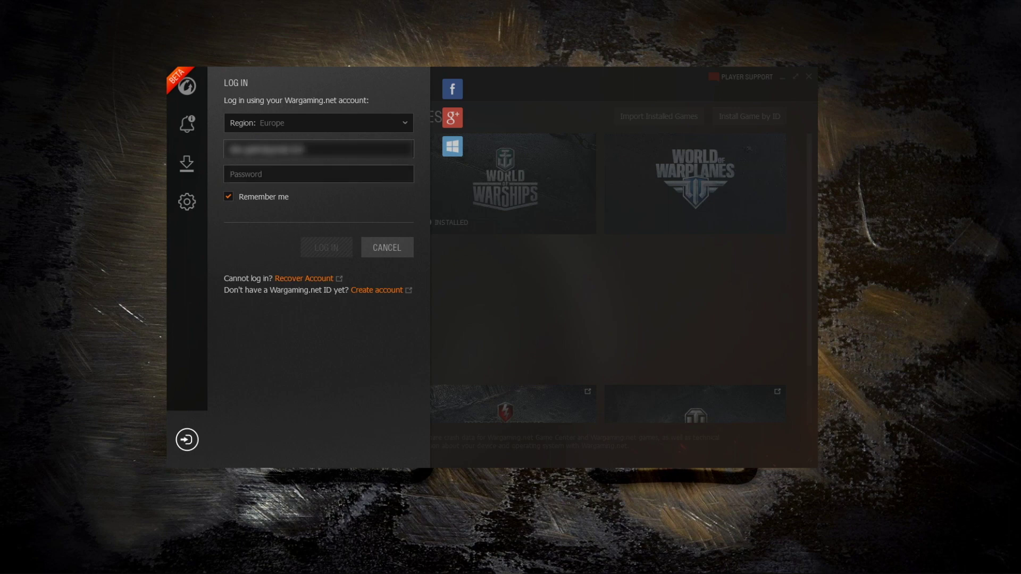
{"action": "key", "text": "ctrl+v"}
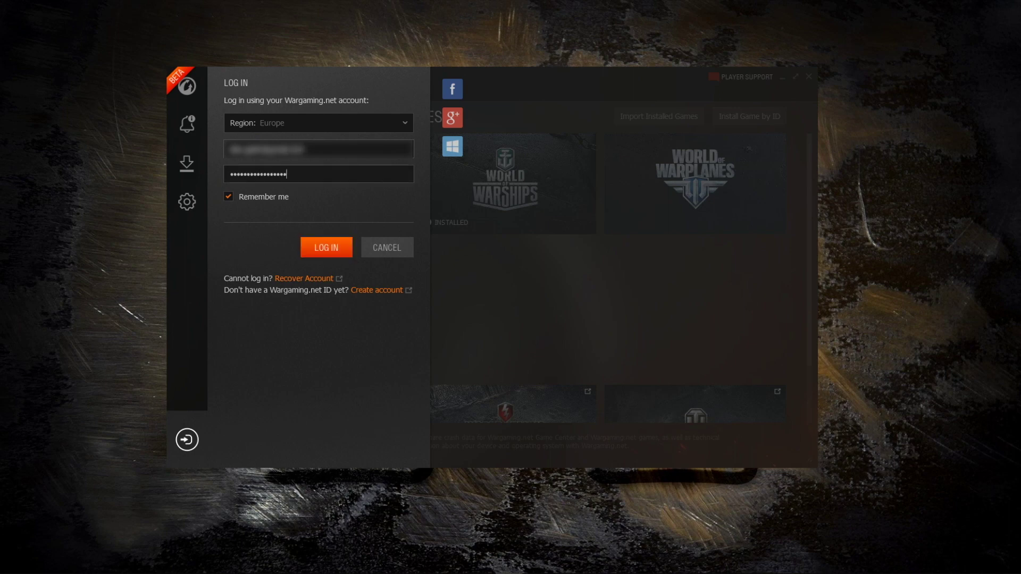
{"action": "left_click", "coordinate": [325, 246]}
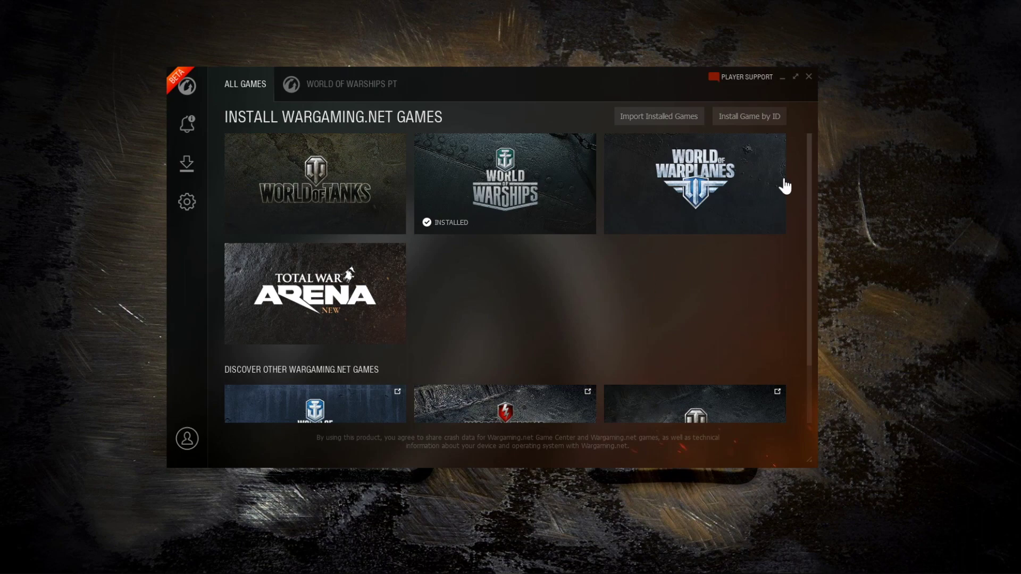
Maximize the window, check the World of Warships PT instance list, then go back to All Games
{"action": "left_click", "coordinate": [794, 78]}
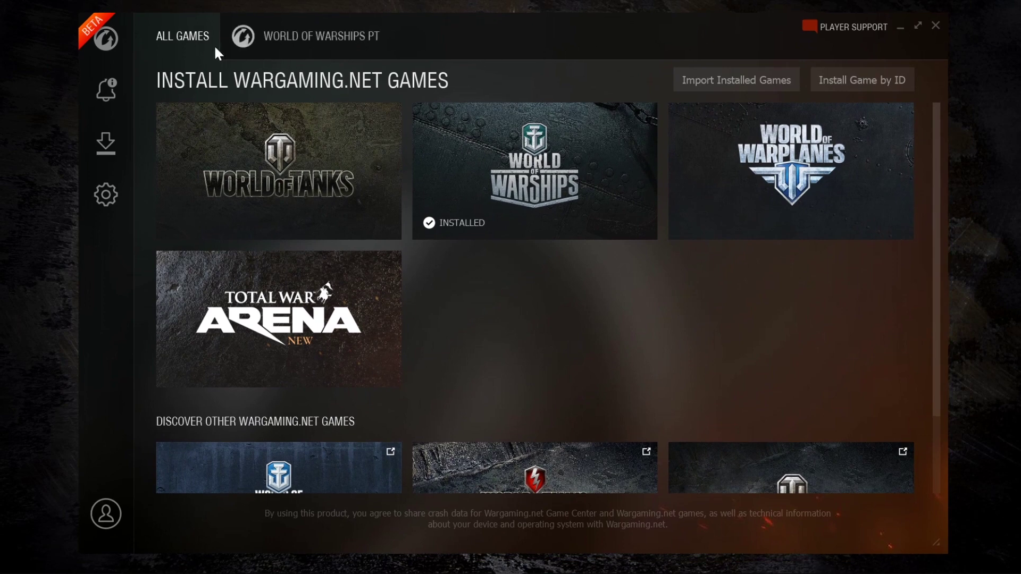
{"action": "left_click", "coordinate": [307, 51]}
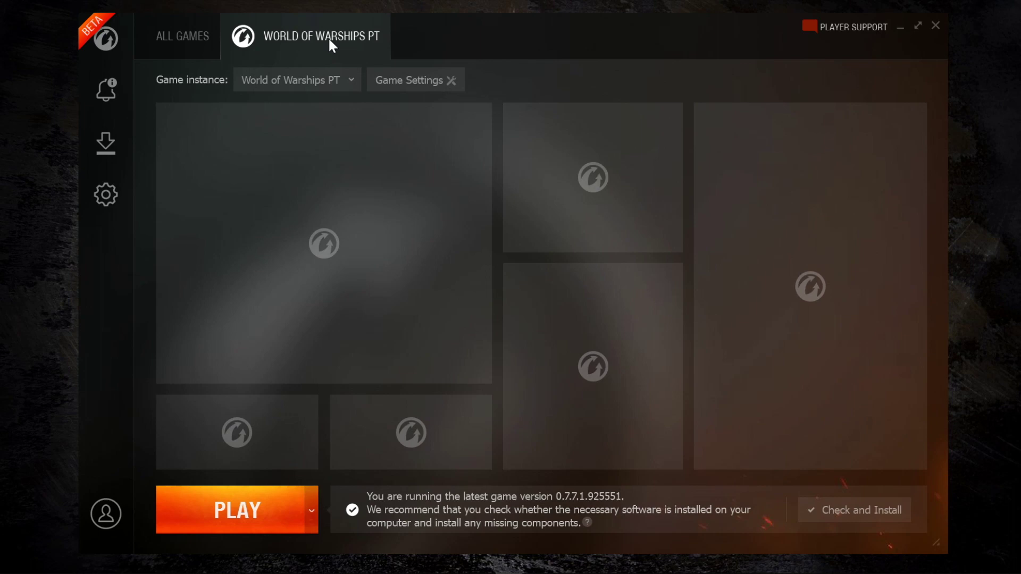
{"action": "left_click", "coordinate": [348, 90]}
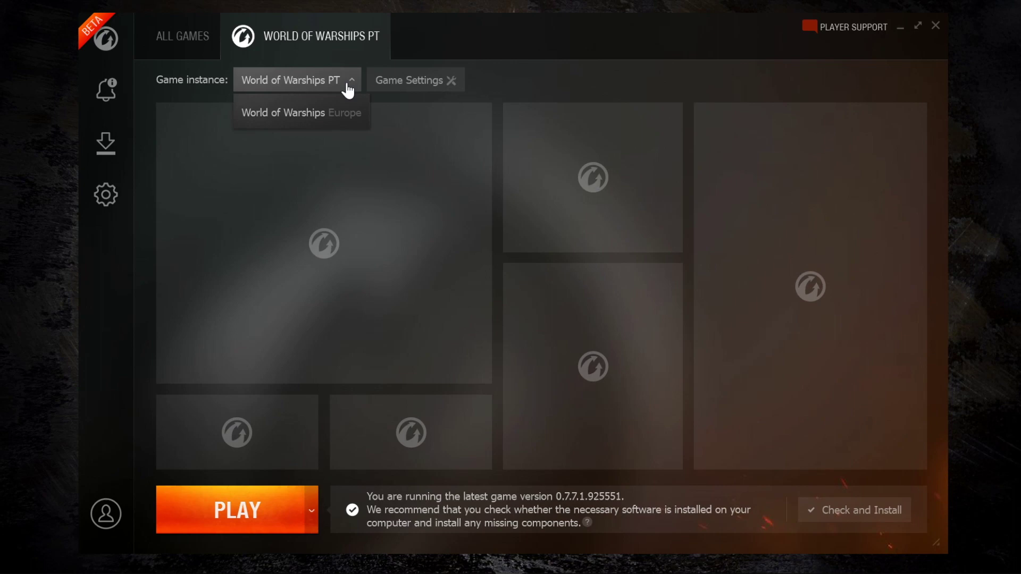
{"action": "left_click", "coordinate": [348, 90]}
{"action": "left_click", "coordinate": [154, 35]}
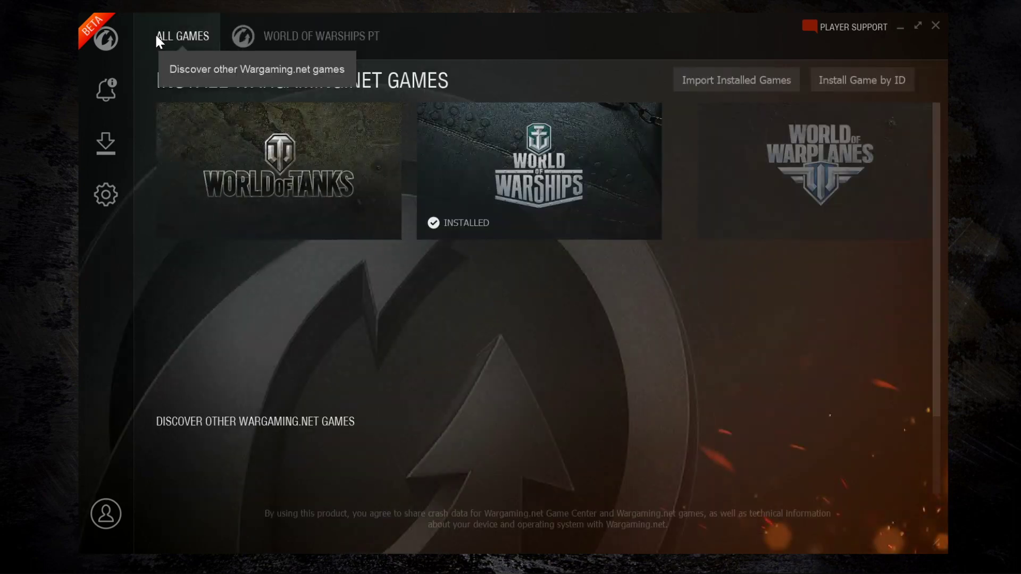
{"action": "left_click", "coordinate": [108, 45]}
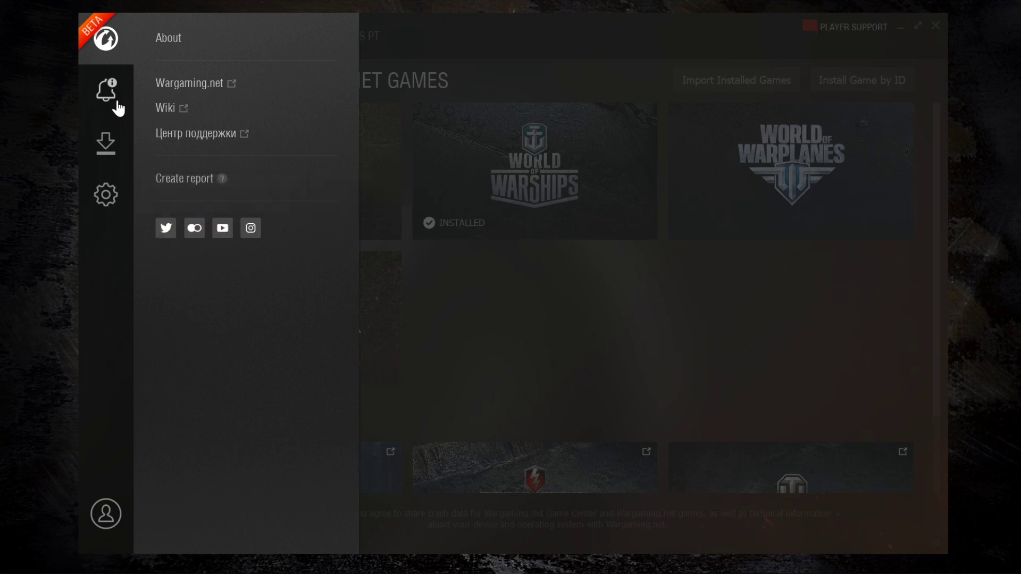
{"action": "mouse_move", "coordinate": [117, 108]}
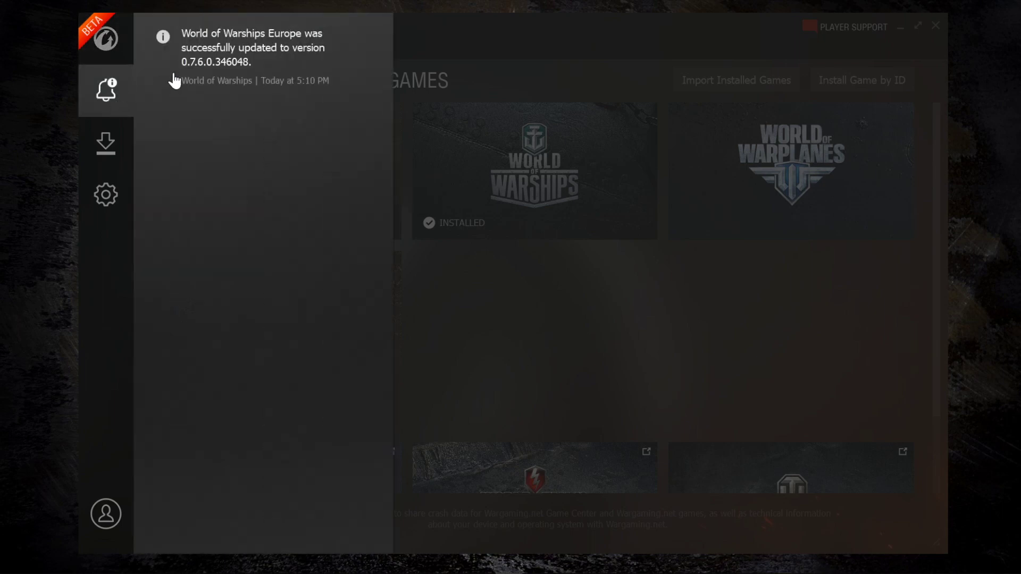
{"action": "mouse_move", "coordinate": [112, 159]}
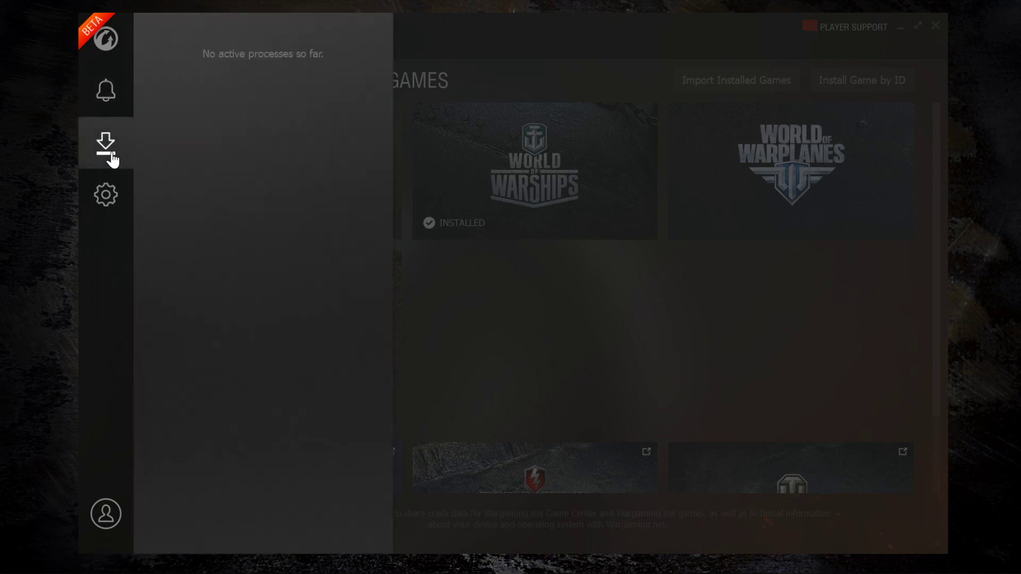
{"action": "mouse_move", "coordinate": [105, 196]}
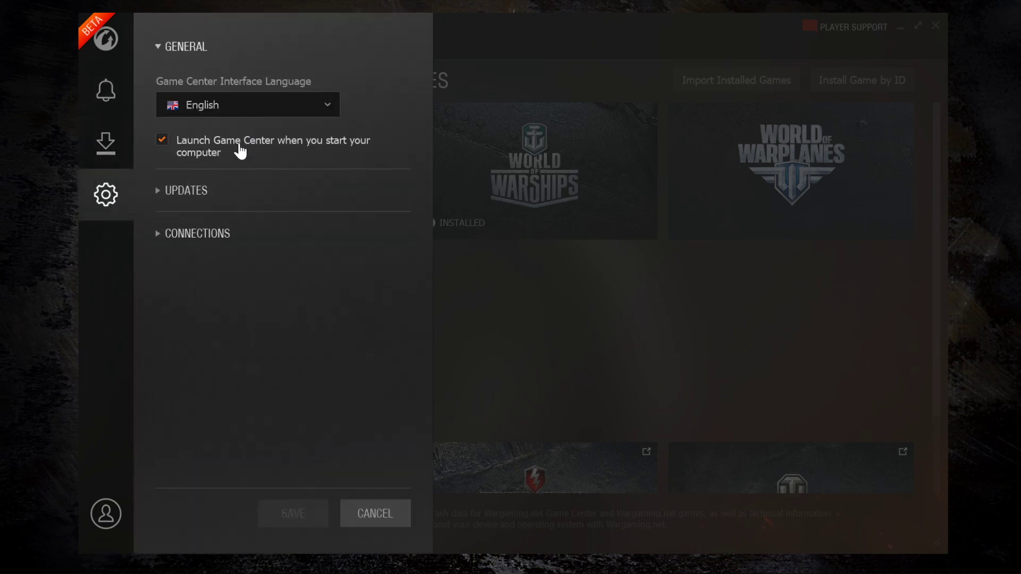
{"action": "left_click", "coordinate": [169, 192]}
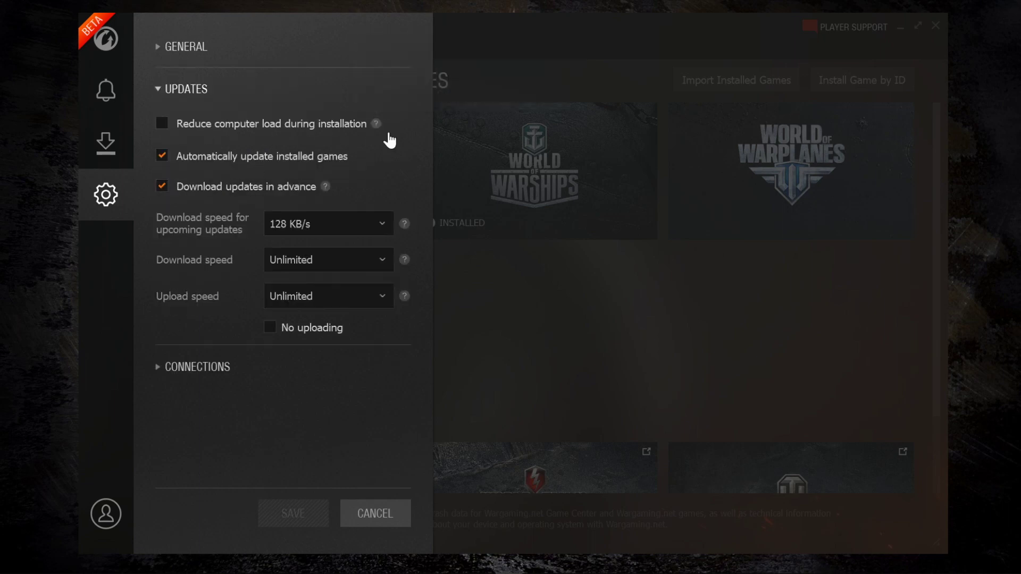
{"action": "mouse_move", "coordinate": [373, 127]}
{"action": "mouse_move", "coordinate": [326, 191]}
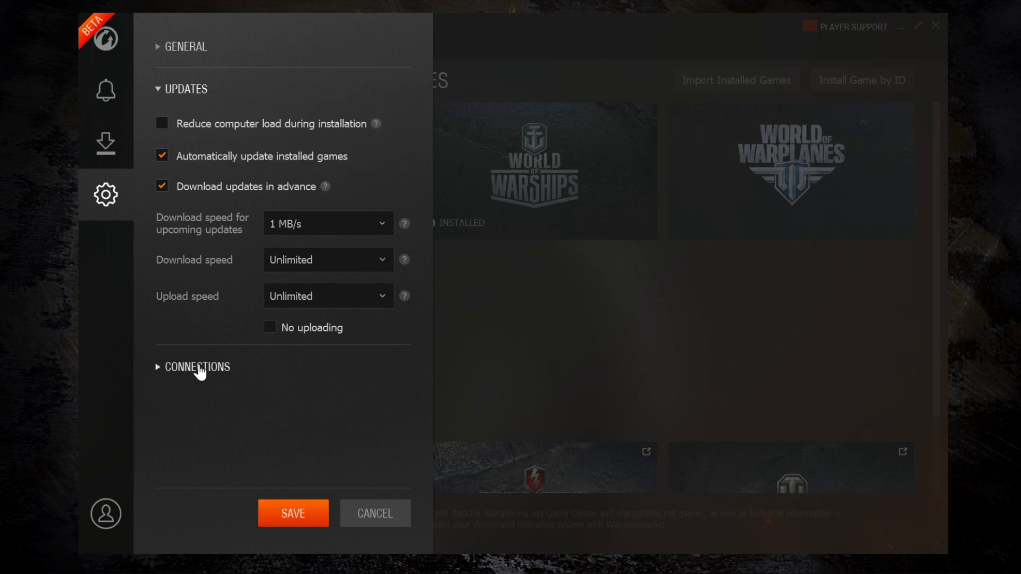
{"action": "left_click", "coordinate": [198, 368]}
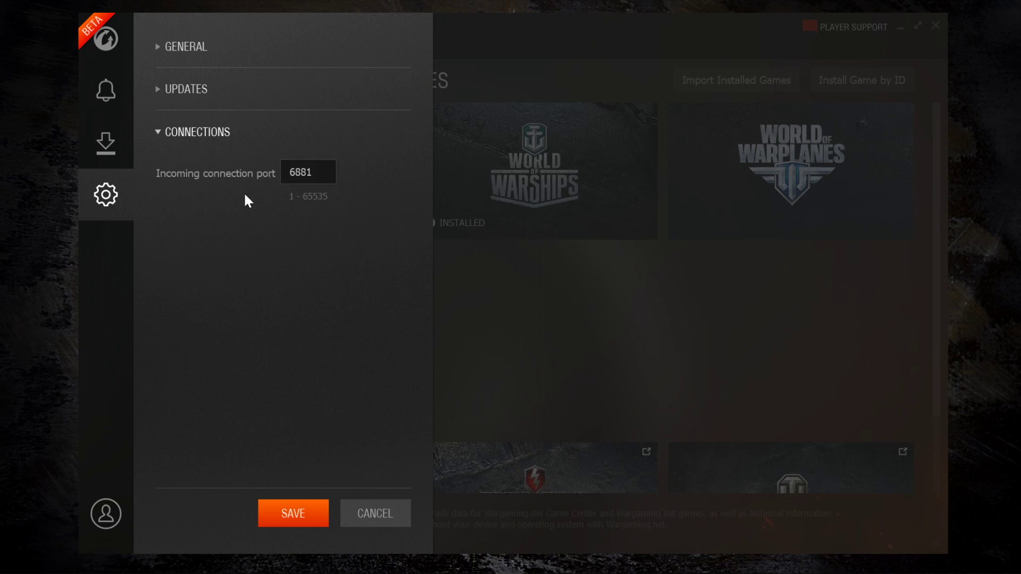
{"action": "left_click", "coordinate": [106, 514]}
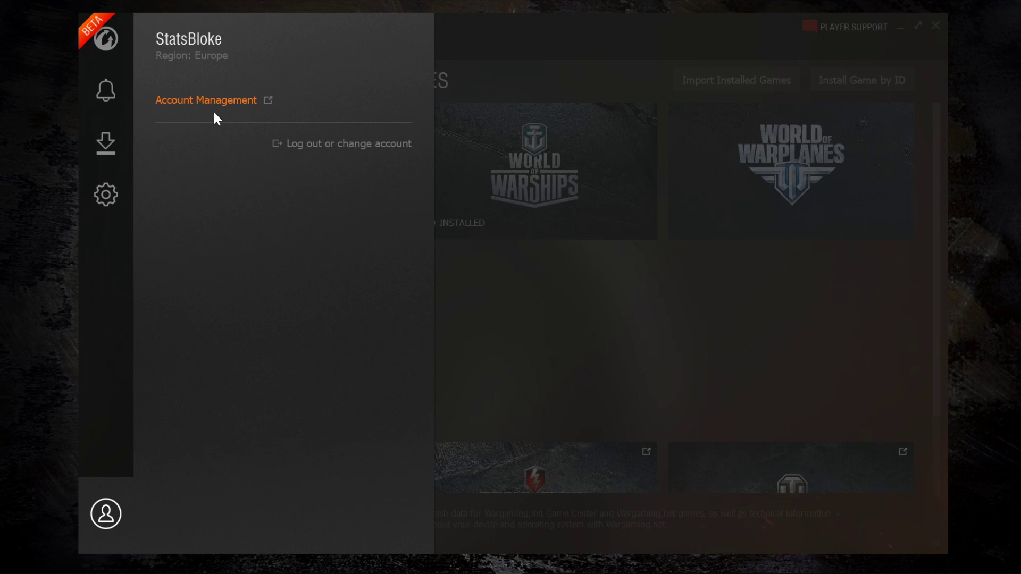
{"action": "left_click", "coordinate": [105, 46]}
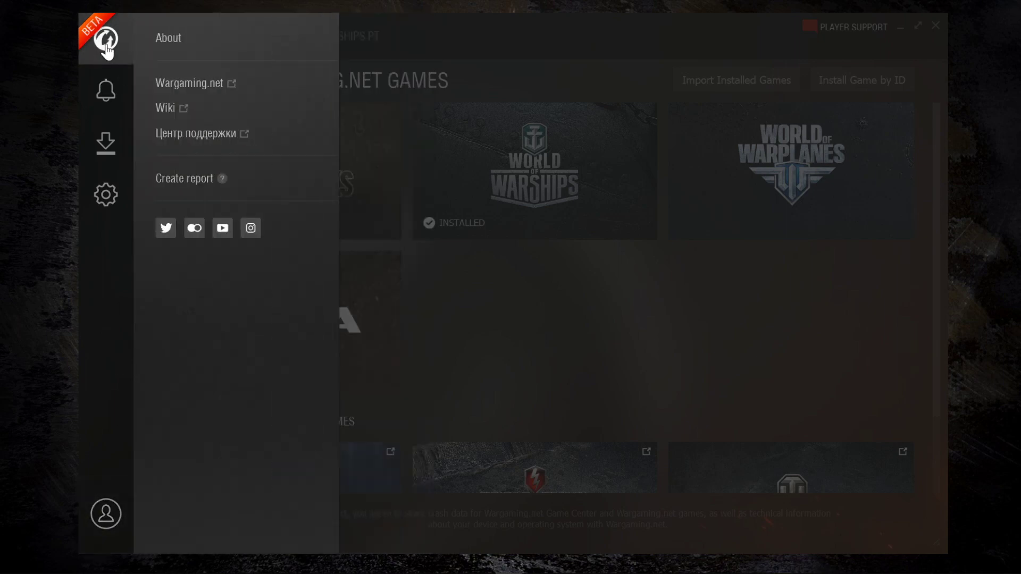
{"action": "left_click", "coordinate": [106, 45]}
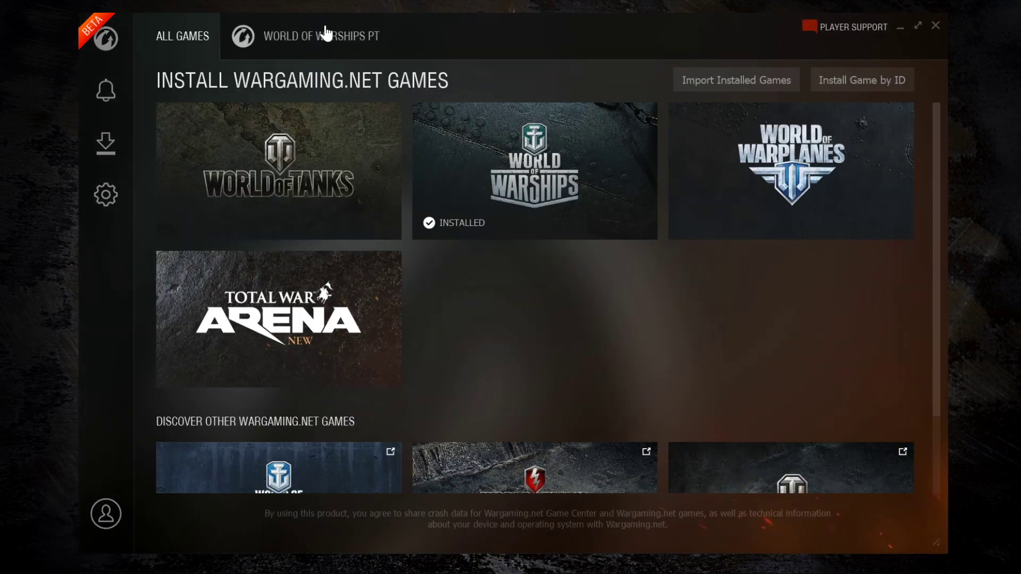
Open the World of Warships PT tab and switch its game instance to World of Warships Europe
{"action": "left_click", "coordinate": [325, 35]}
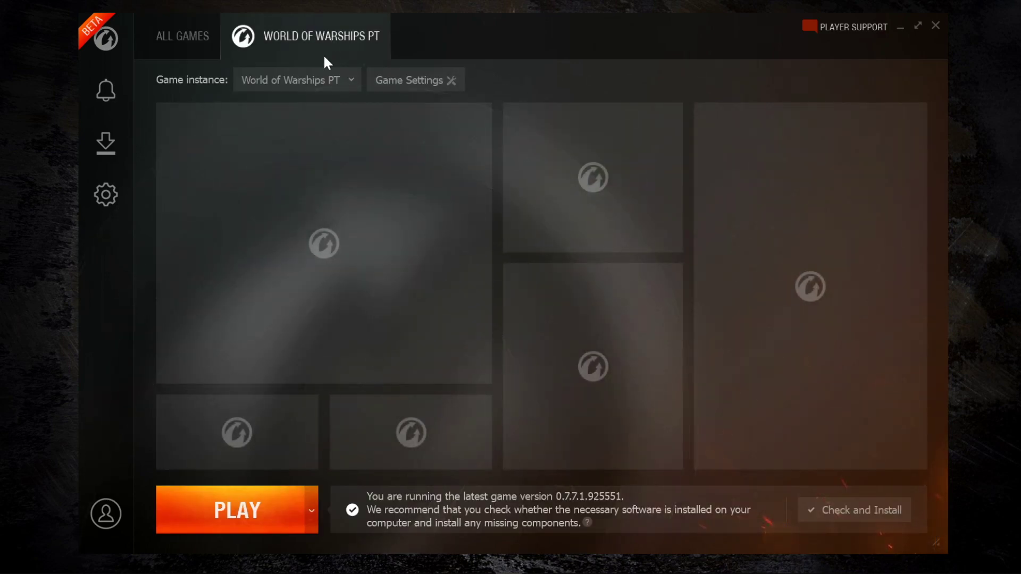
{"action": "left_click", "coordinate": [304, 92]}
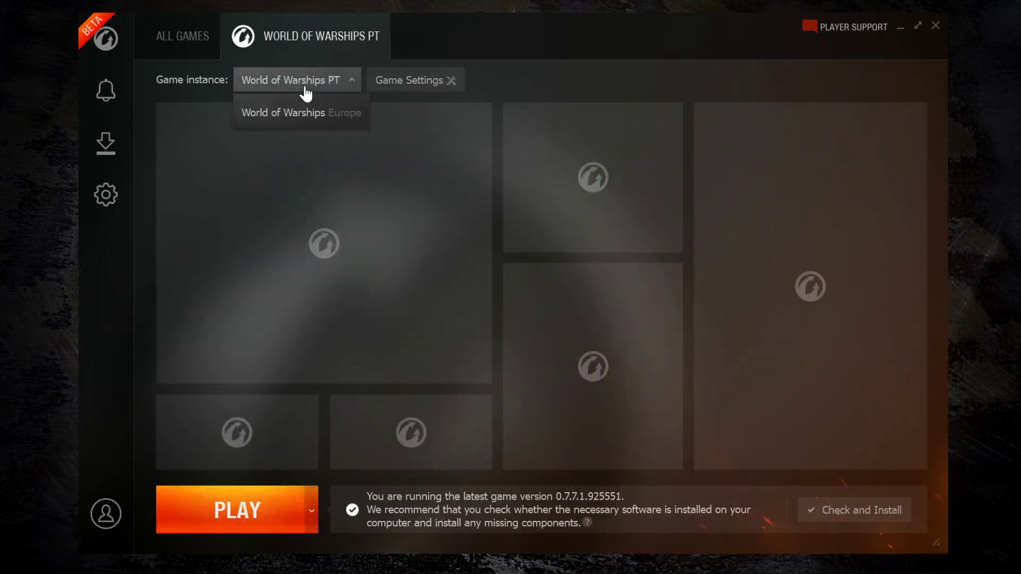
{"action": "left_click", "coordinate": [313, 123]}
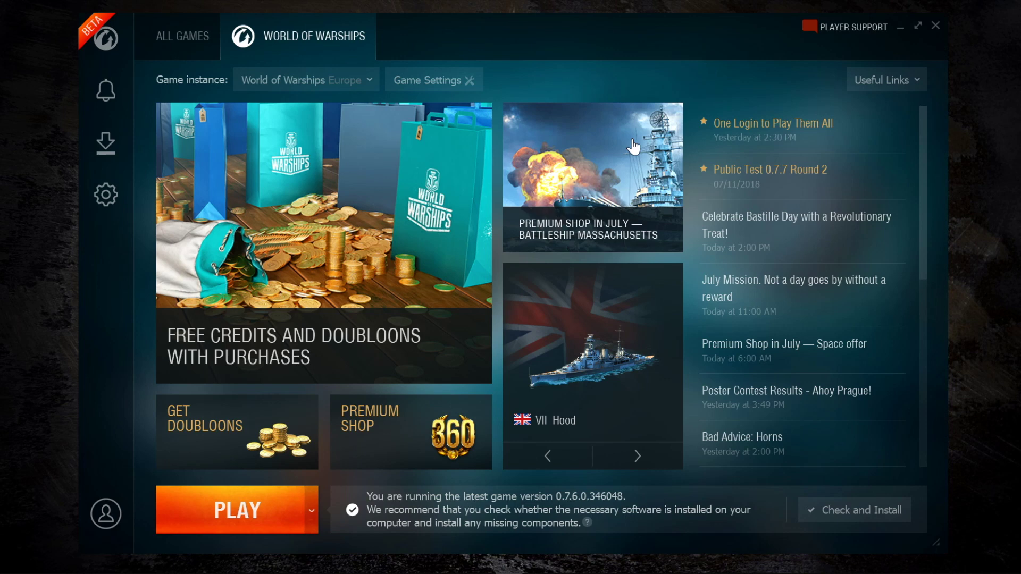
{"action": "scroll", "coordinate": [745, 213], "scroll_direction": "down", "scroll_amount": 1}
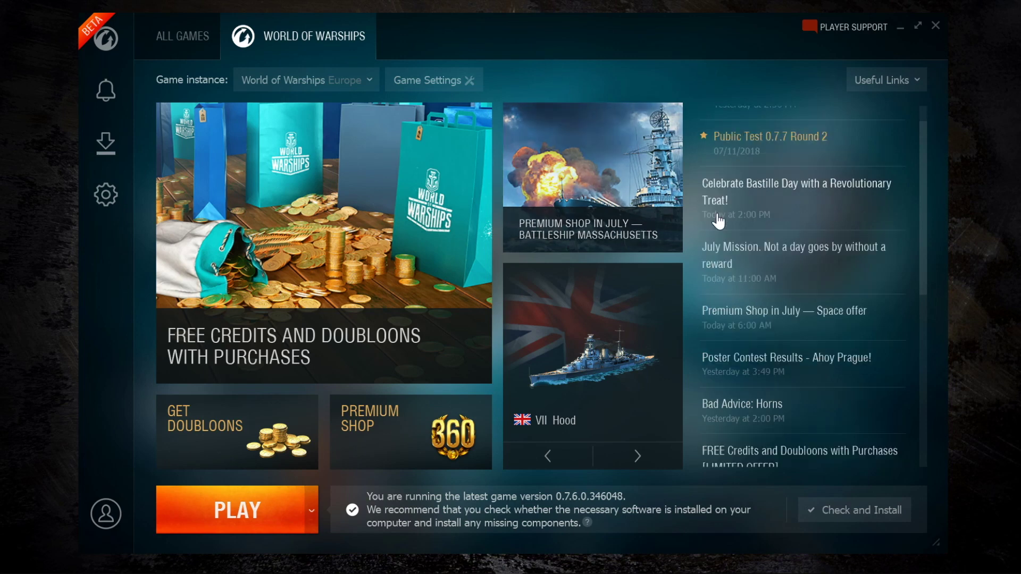
{"action": "scroll", "coordinate": [702, 212], "scroll_direction": "up", "scroll_amount": 1}
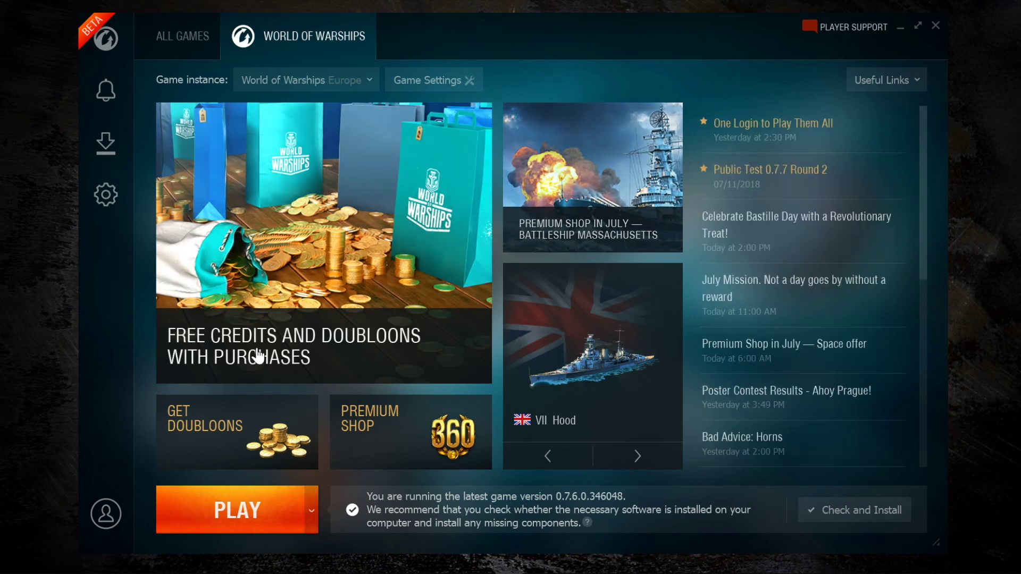
{"action": "mouse_move", "coordinate": [544, 421]}
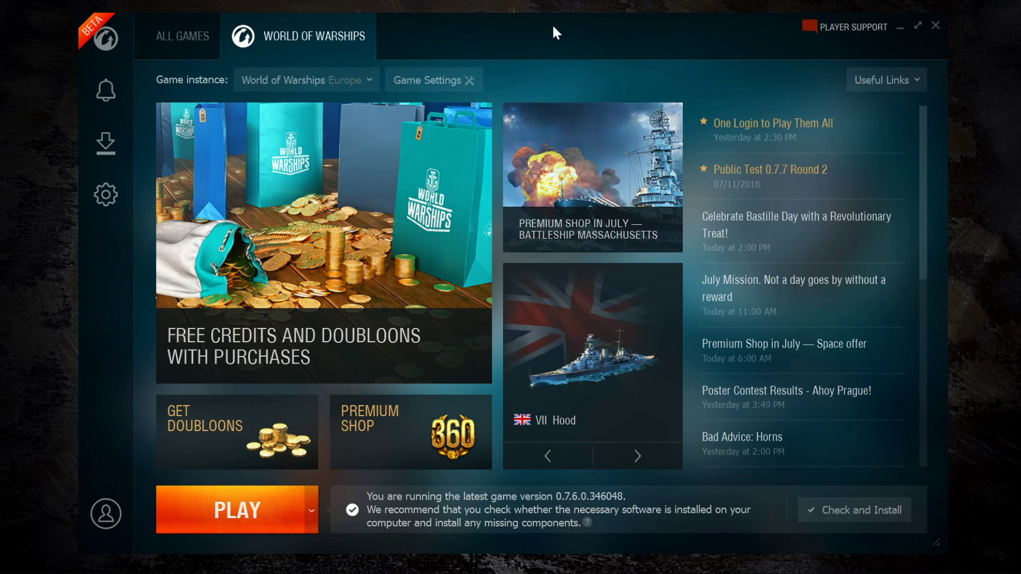
Open the Game Settings menu for World of Warships Europe, showing Ultra client and English language
{"action": "left_click", "coordinate": [423, 85]}
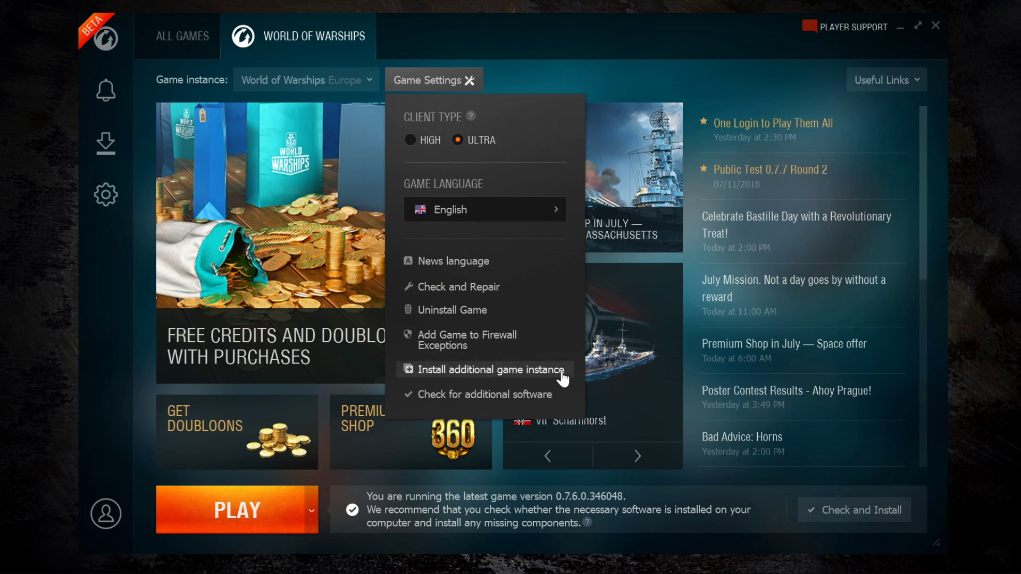
Set up an additional World of Warships instance for North America, then return to the home page
{"action": "left_click", "coordinate": [520, 374]}
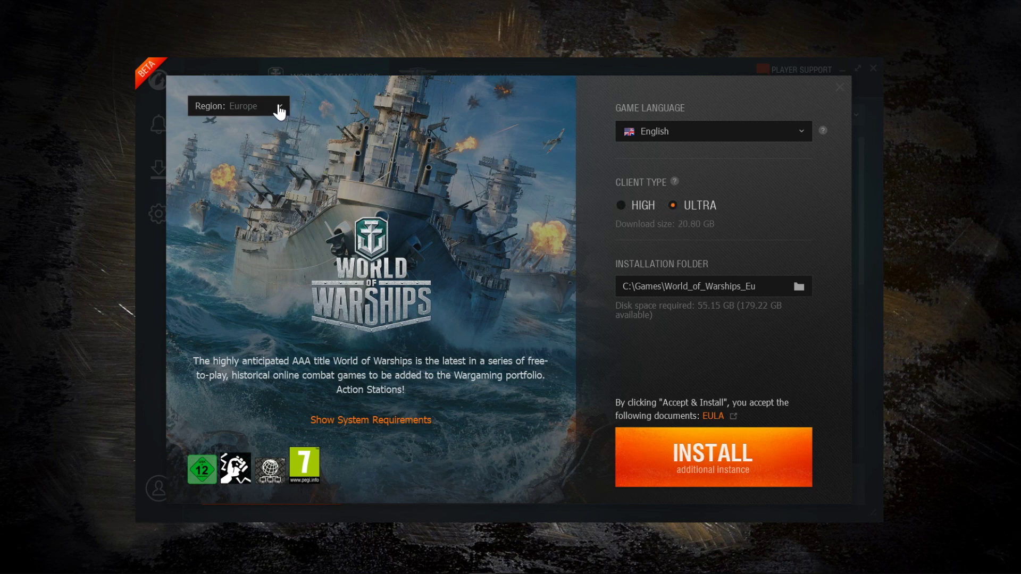
{"action": "left_click", "coordinate": [277, 107]}
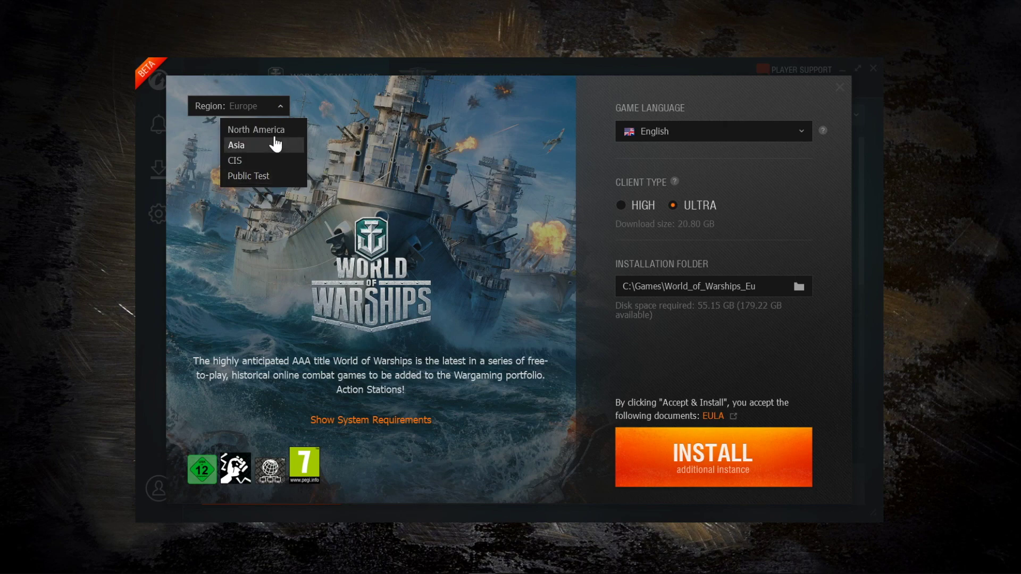
{"action": "left_click", "coordinate": [273, 129]}
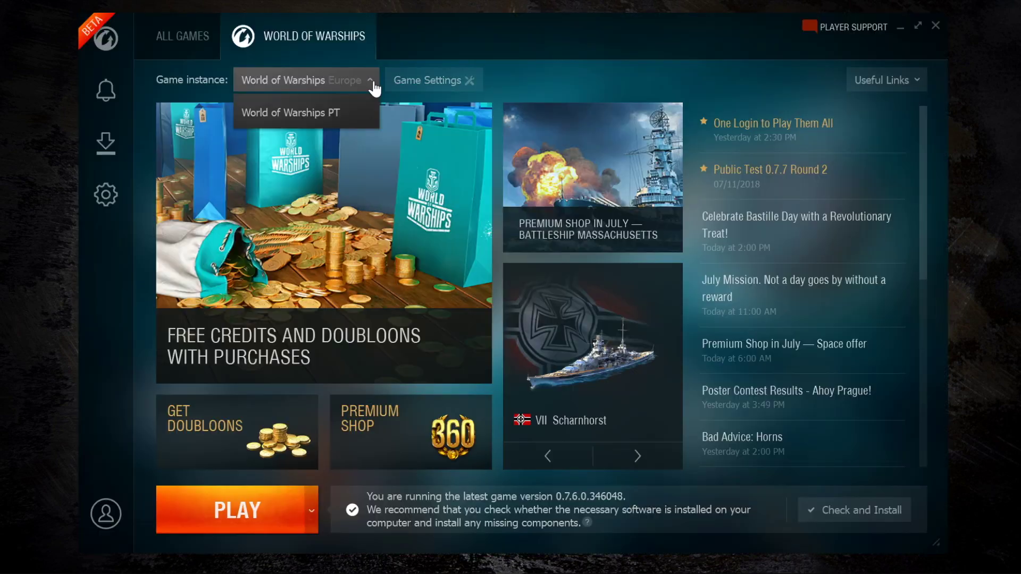
{"action": "left_click", "coordinate": [297, 80]}
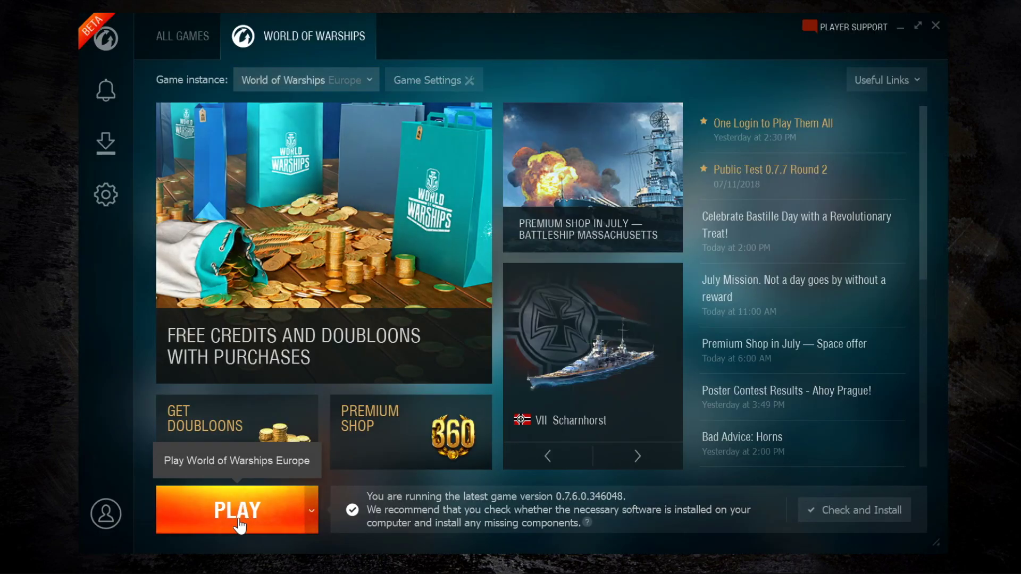
Launch World of Warships Europe, accepting the updated legal documentation
{"action": "left_click", "coordinate": [240, 526]}
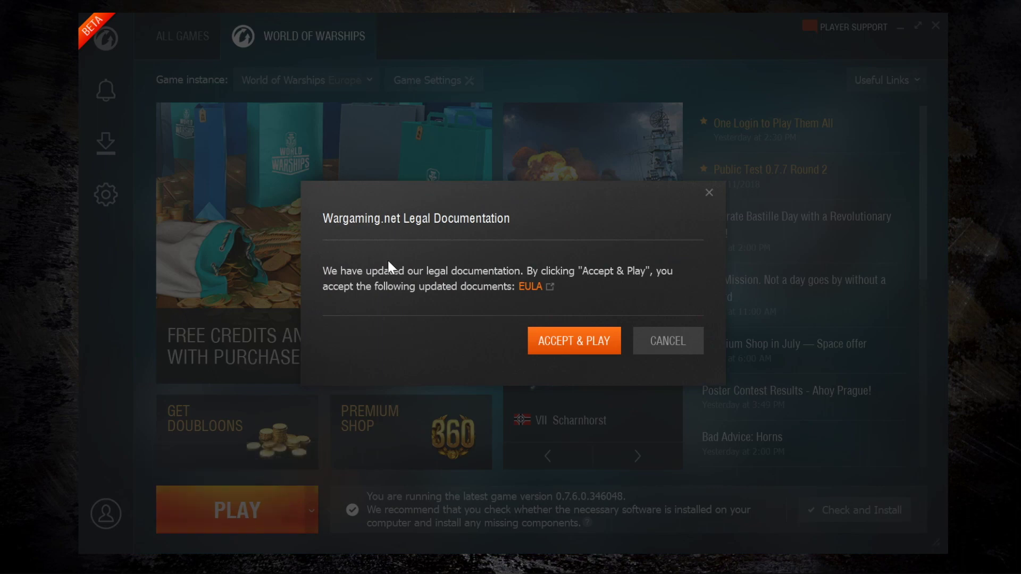
{"action": "left_click", "coordinate": [566, 341]}
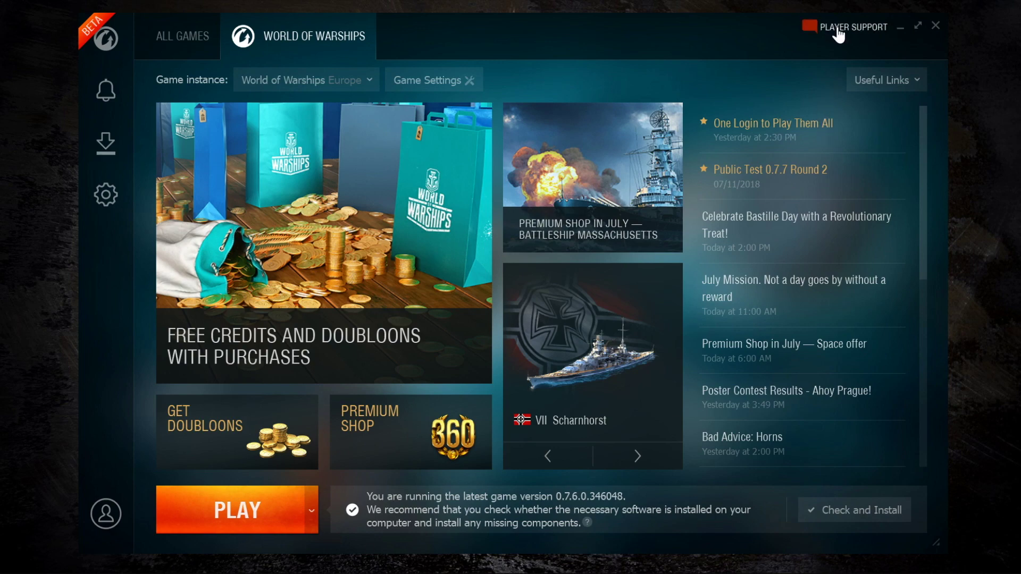
Open Player Support, go to the Public Test 0.7.7 Round 2 article, and scroll to its instructions
{"action": "left_click", "coordinate": [839, 35]}
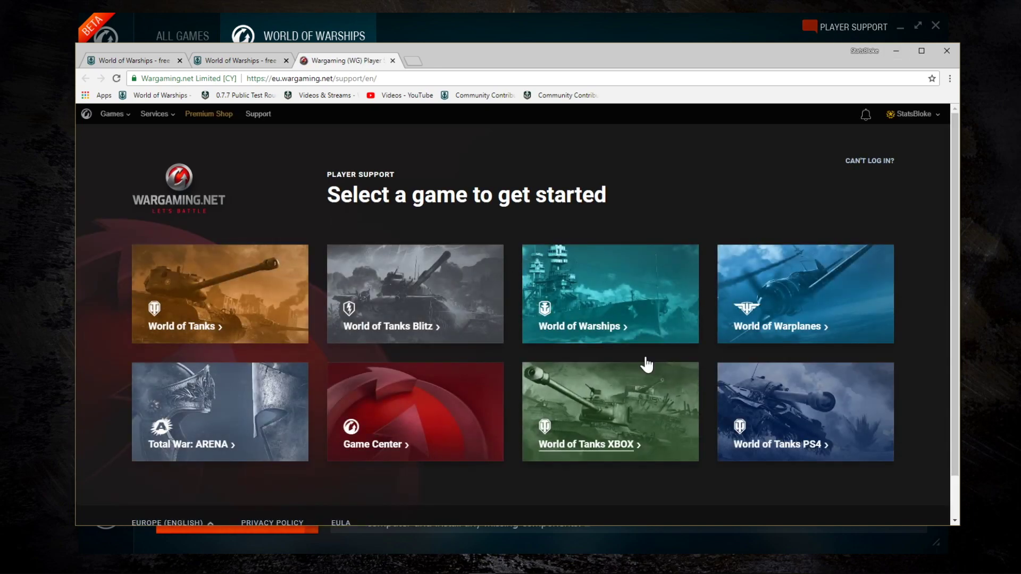
{"action": "left_click", "coordinate": [241, 60]}
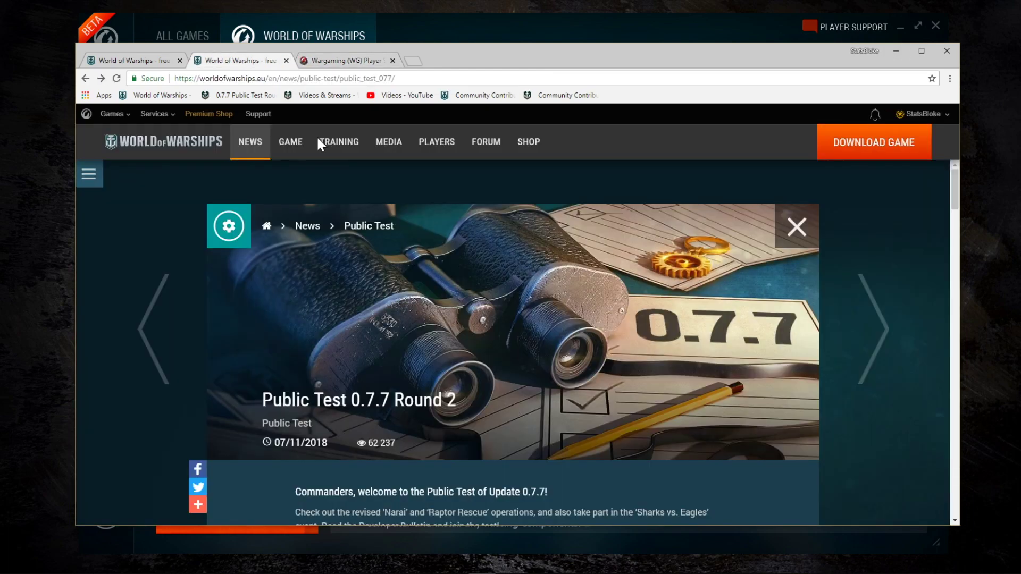
{"action": "scroll", "coordinate": [480, 392], "scroll_direction": "down", "scroll_amount": 10}
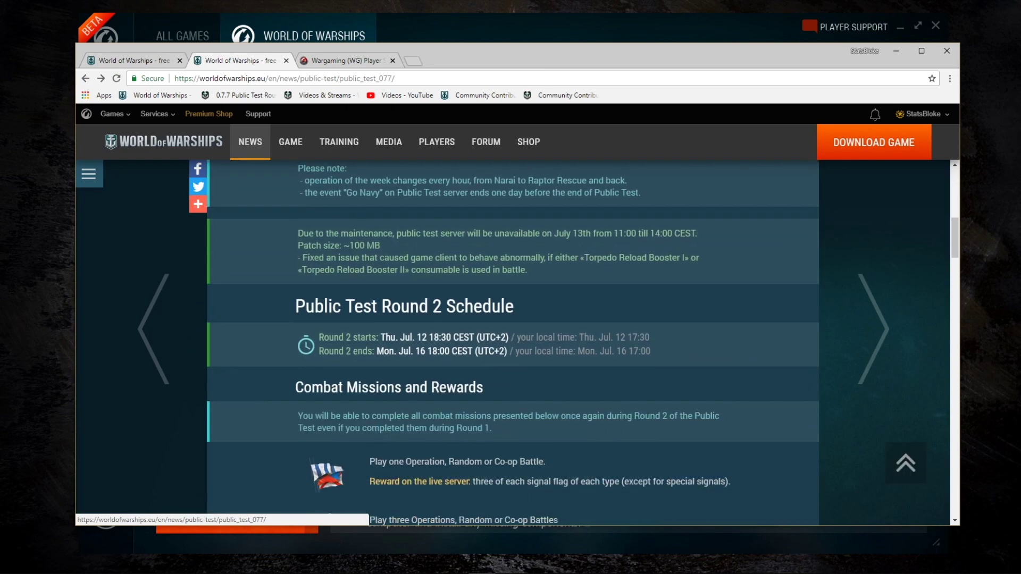
{"action": "scroll", "coordinate": [595, 355], "scroll_direction": "down", "scroll_amount": 12}
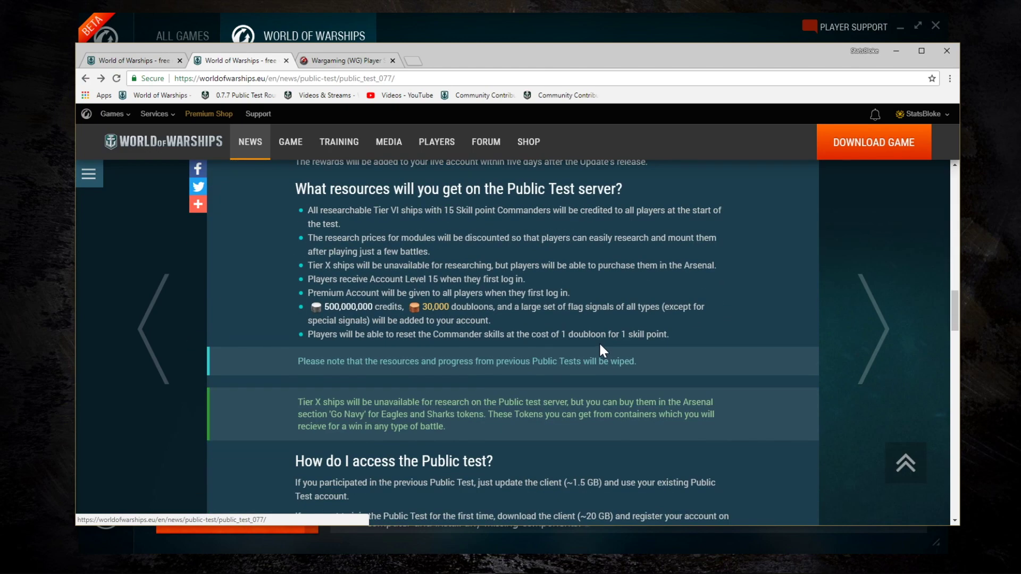
{"action": "scroll", "coordinate": [599, 344], "scroll_direction": "down", "scroll_amount": 5}
{"action": "scroll", "coordinate": [553, 311], "scroll_direction": "up", "scroll_amount": 2}
{"action": "scroll", "coordinate": [365, 302], "scroll_direction": "down", "scroll_amount": 5}
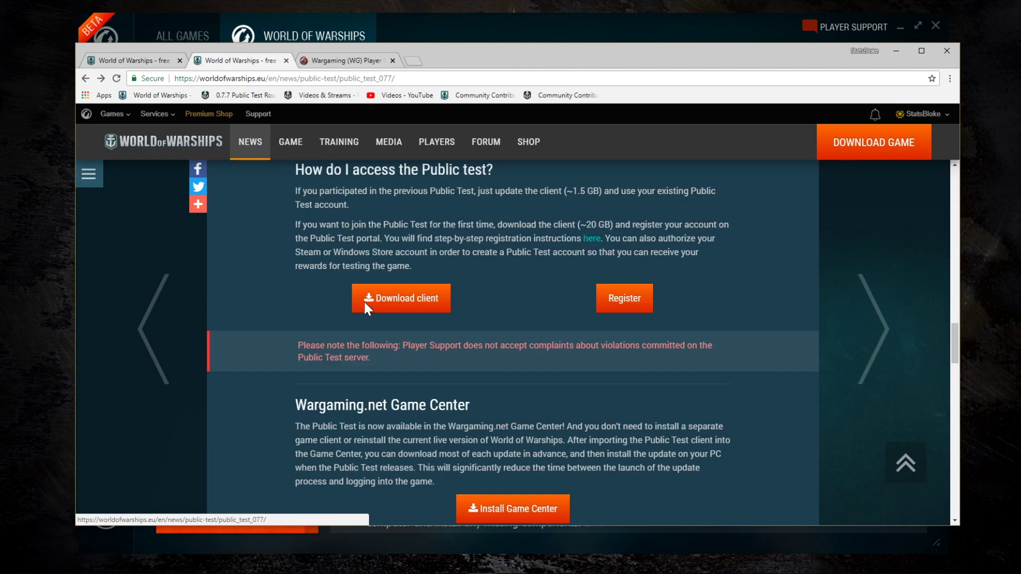
{"action": "scroll", "coordinate": [337, 302], "scroll_direction": "down", "scroll_amount": 2}
{"action": "scroll", "coordinate": [288, 270], "scroll_direction": "up", "scroll_amount": 1}
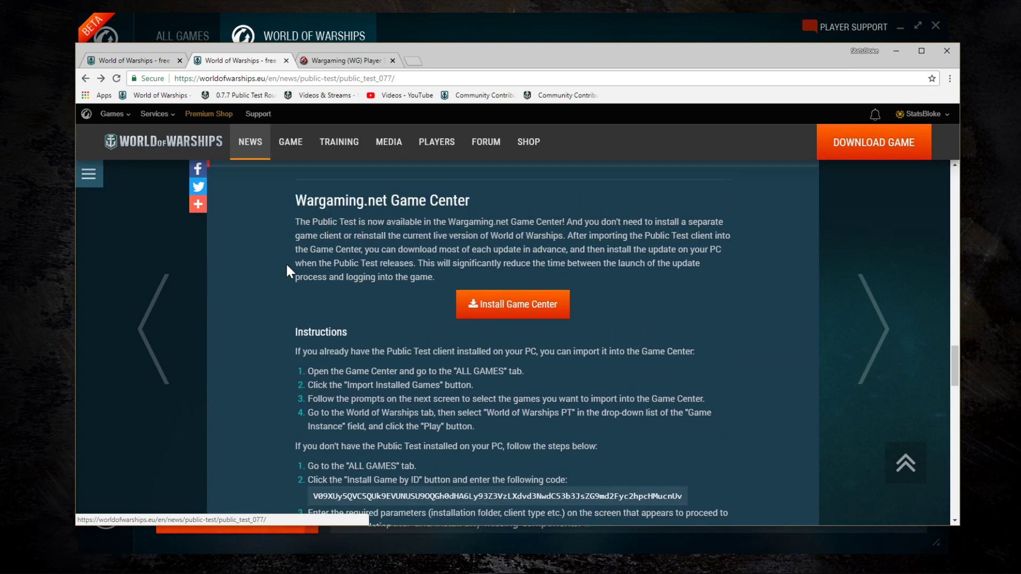
{"action": "scroll", "coordinate": [285, 271], "scroll_direction": "down", "scroll_amount": 1}
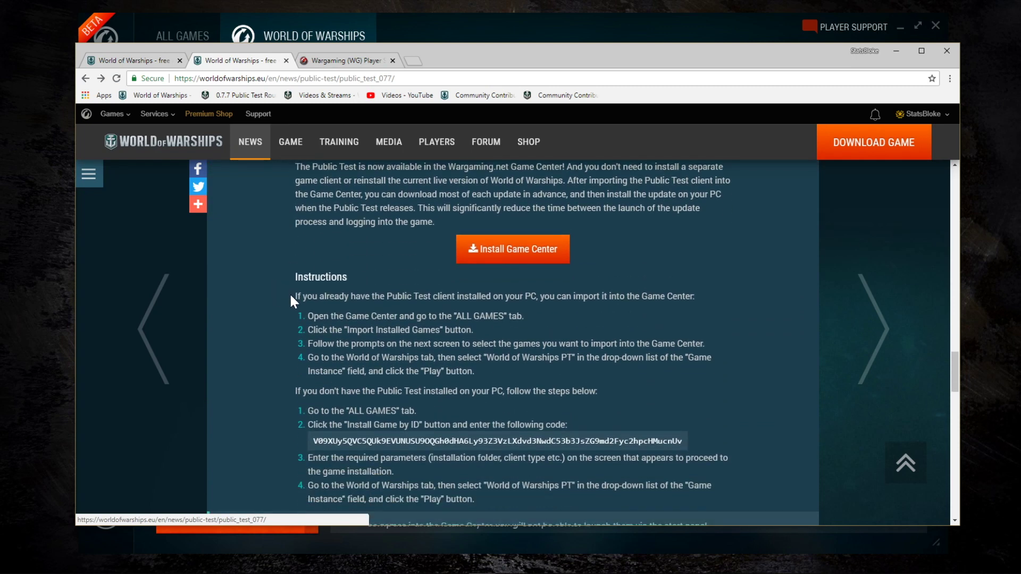
Select the Game Center Instructions text, then clear the selection
{"action": "left_click_drag", "start_coordinate": [338, 294], "coordinate": [751, 493]}
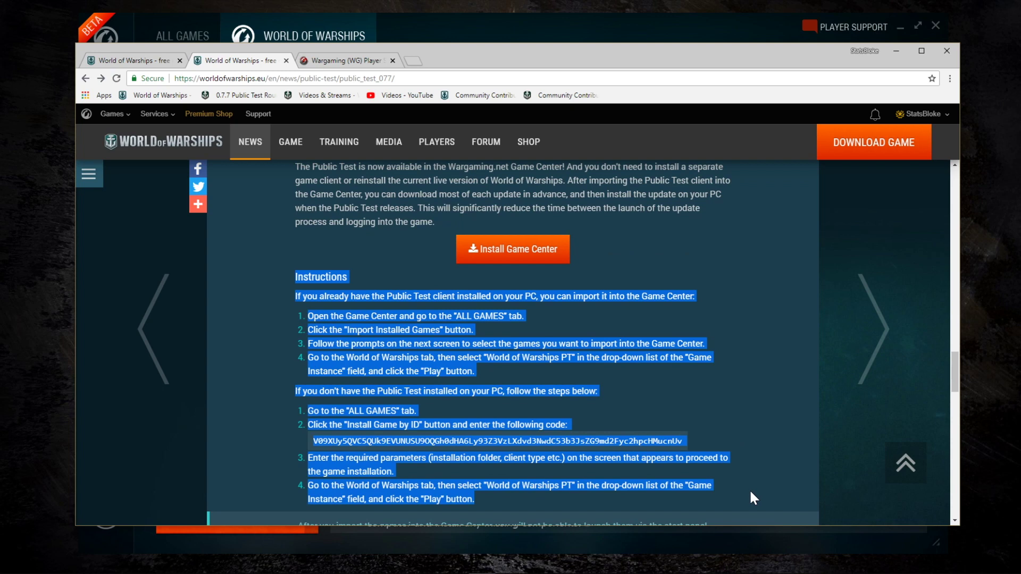
{"action": "left_click_drag", "start_coordinate": [750, 492], "coordinate": [754, 484]}
{"action": "left_click", "coordinate": [719, 378]}
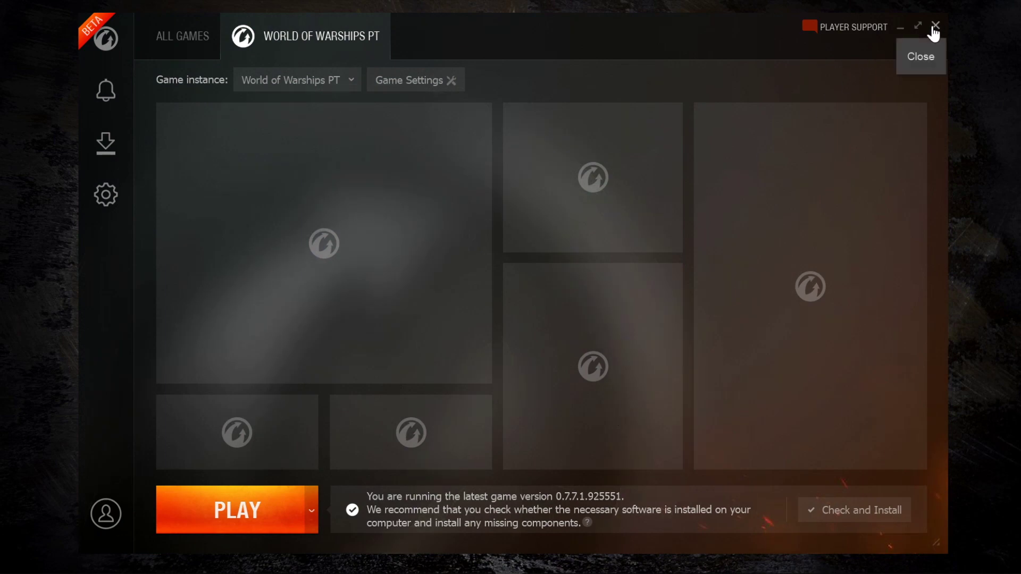
Open and close the World of Warships PT instance's Game Settings panel
{"action": "left_click", "coordinate": [419, 86]}
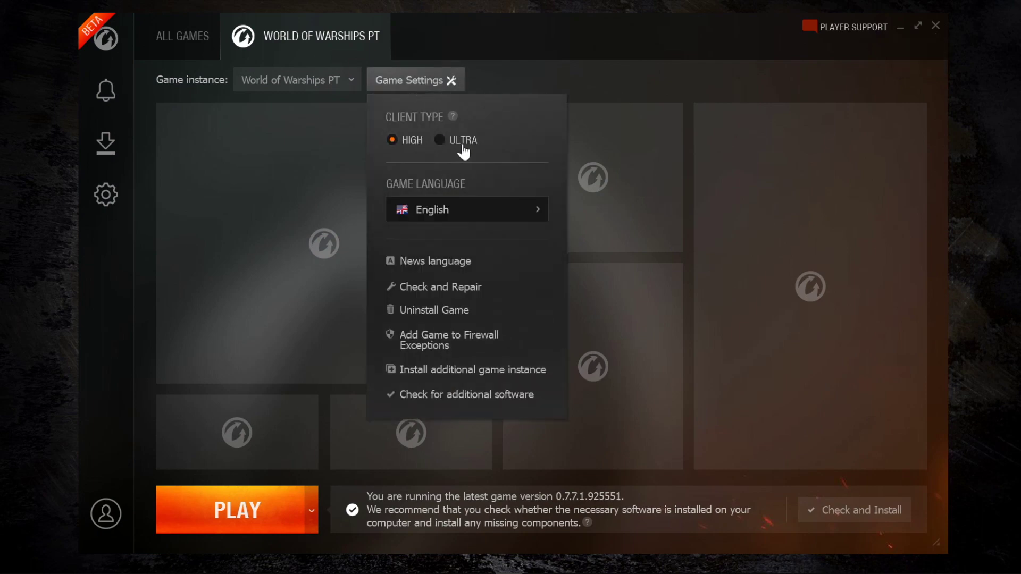
{"action": "left_click", "coordinate": [404, 93]}
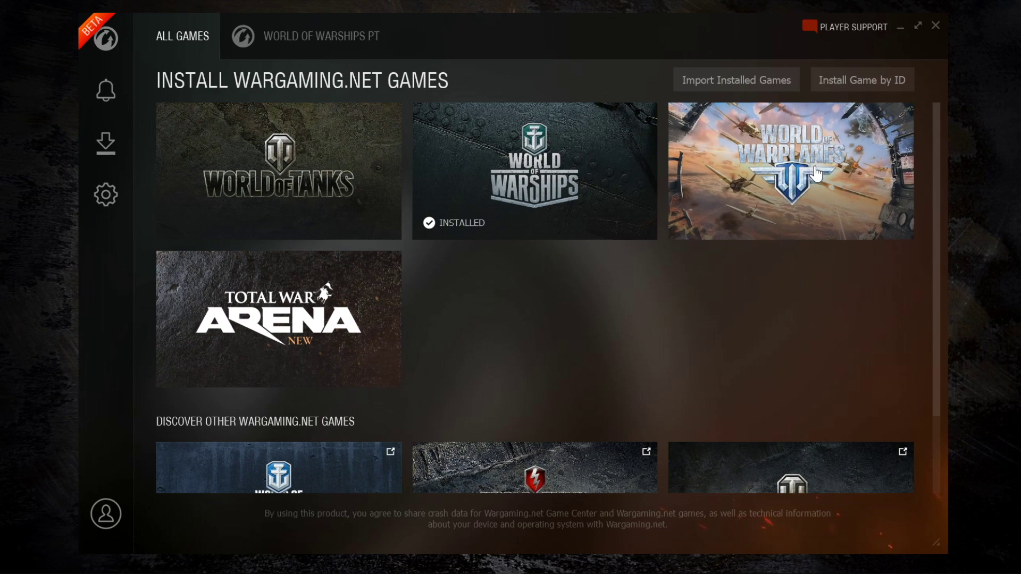
Start a World of Warplanes install, check the game languages, and choose the HD client
{"action": "left_click", "coordinate": [751, 213]}
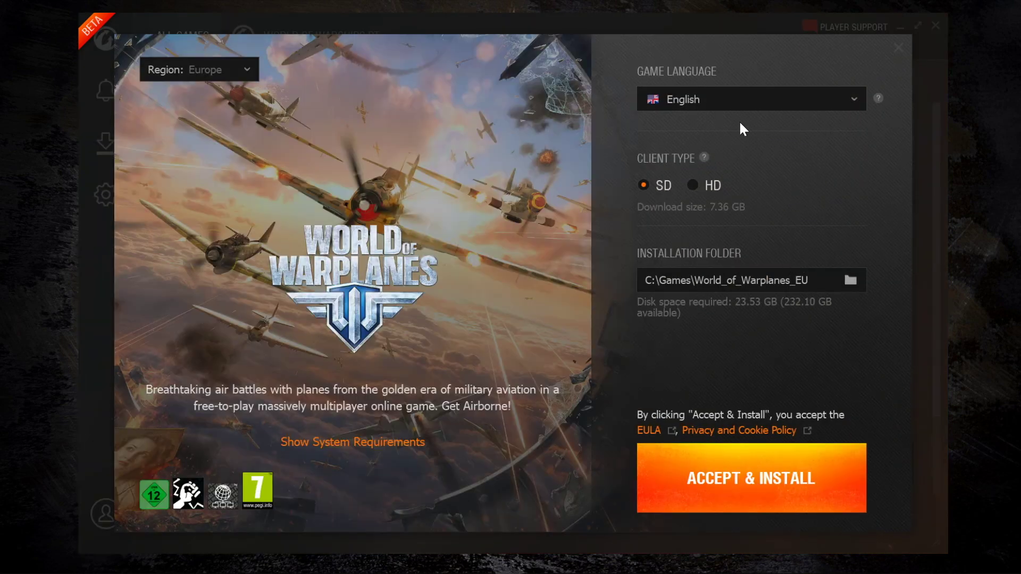
{"action": "left_click", "coordinate": [764, 103]}
{"action": "left_click", "coordinate": [764, 104]}
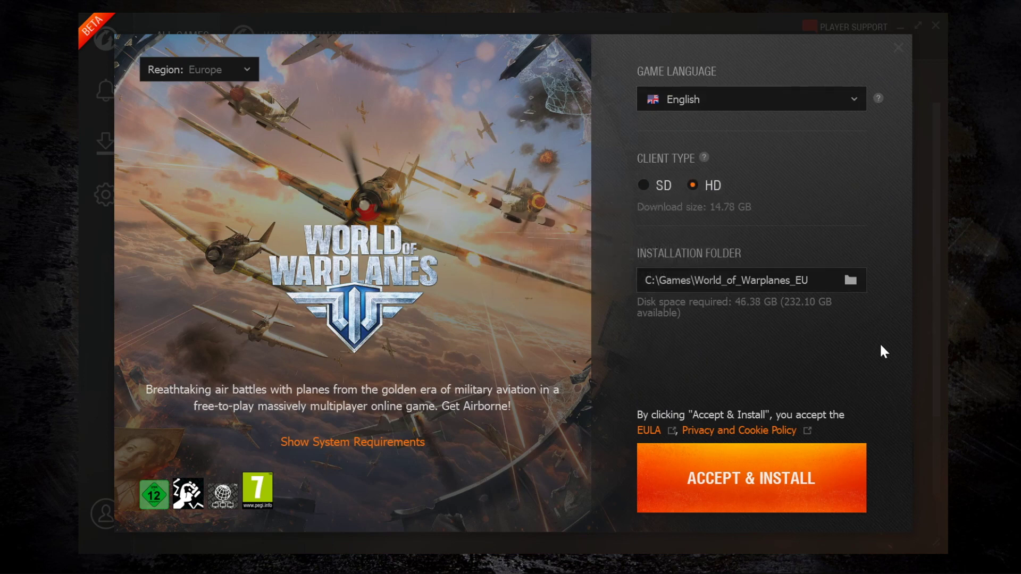
Accept and install World of Warplanes, starting its 14.71 GB download
{"action": "left_click", "coordinate": [748, 484]}
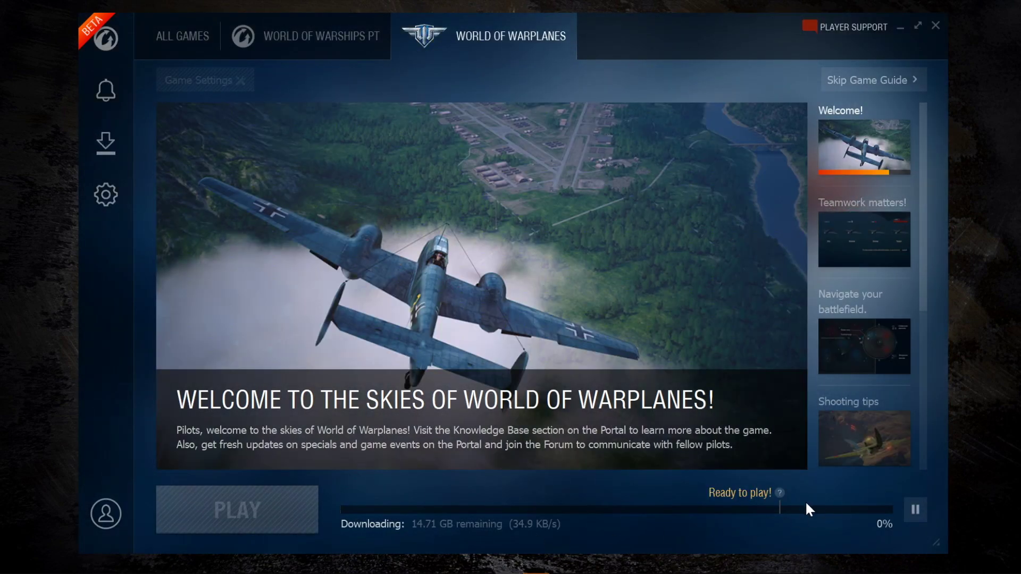
{"action": "mouse_move", "coordinate": [784, 495]}
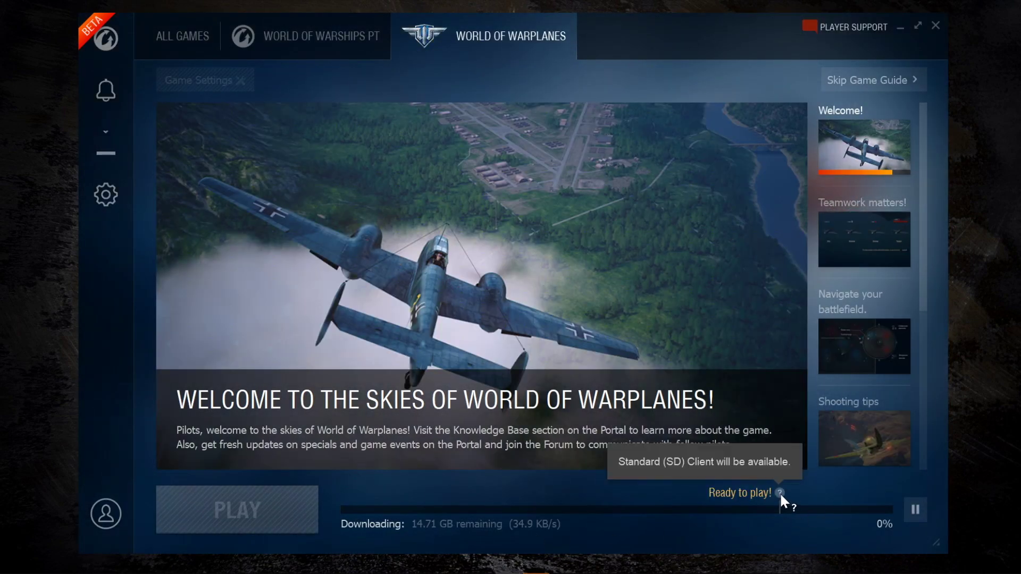